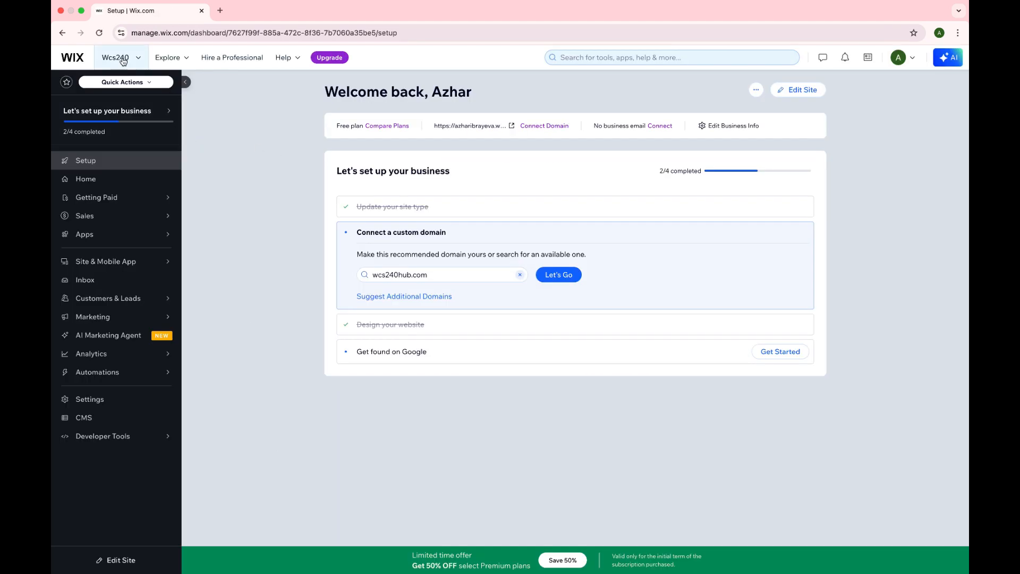
Step: Create a new Wix site from the site switcher and choose to customize a template
left_click(123, 59)
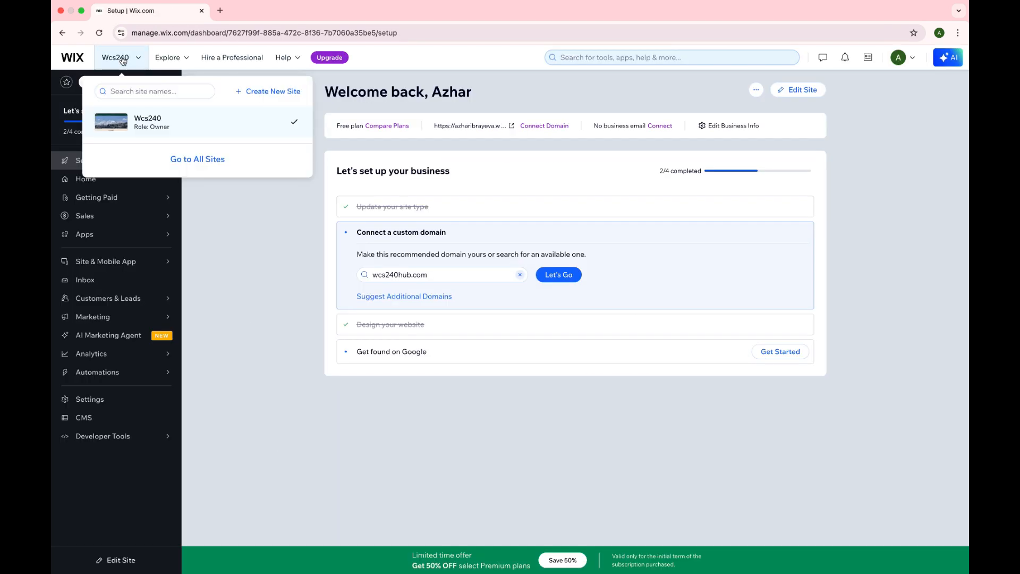
left_click(283, 97)
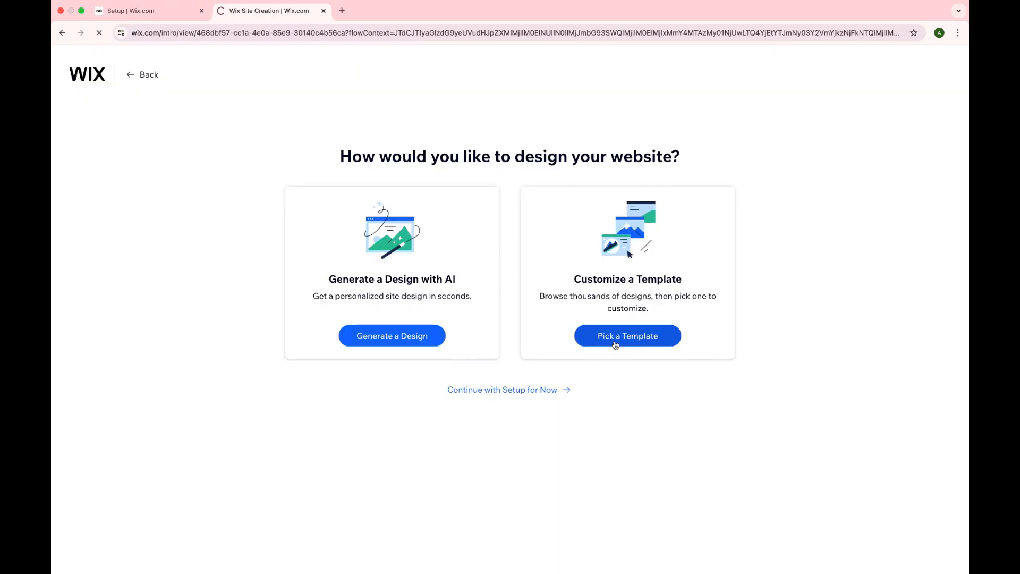
left_click(615, 344)
Step: Browse the website templates and open the "My Life. My Blog." personal blog template for editing
scroll(614, 345, "down", 2)
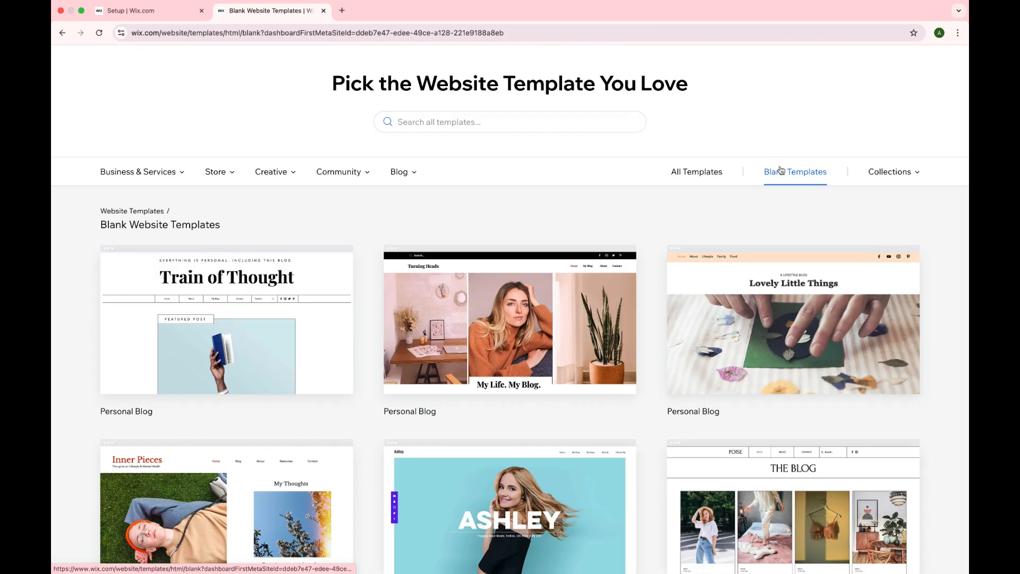
scroll(599, 267, "down", 2)
scroll(599, 267, "down", 2)
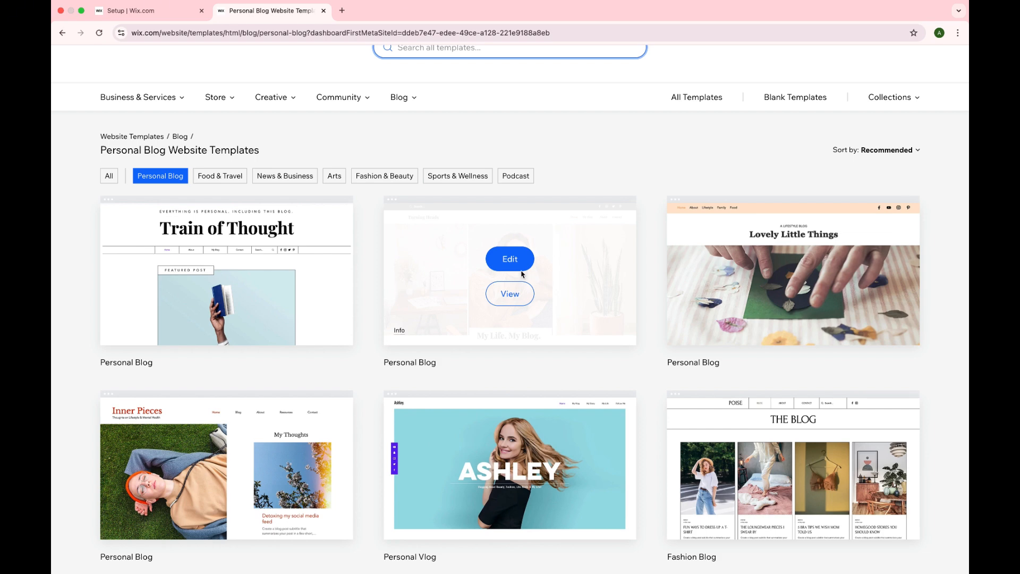
left_click(513, 266)
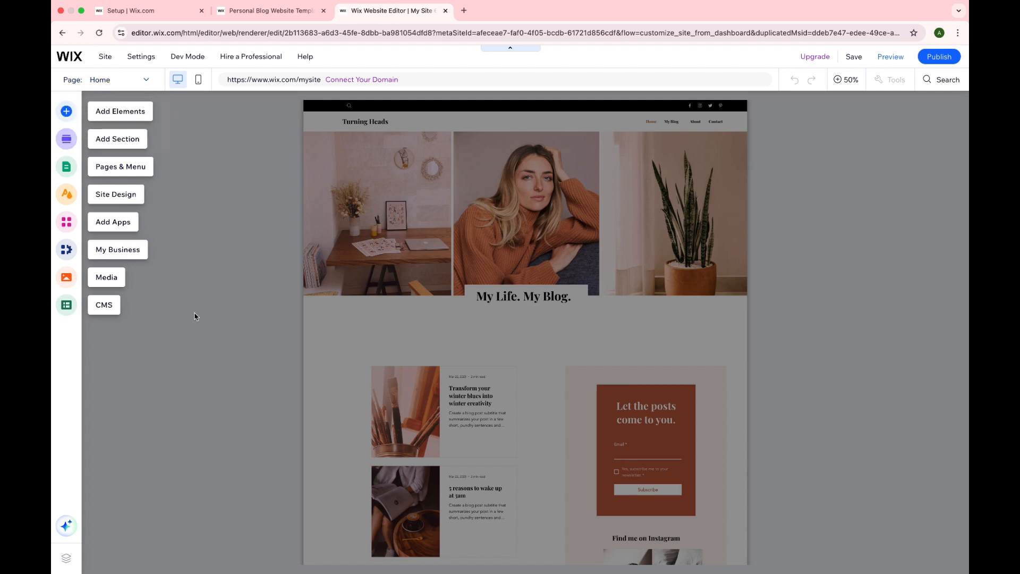
scroll(477, 361, "down", 5)
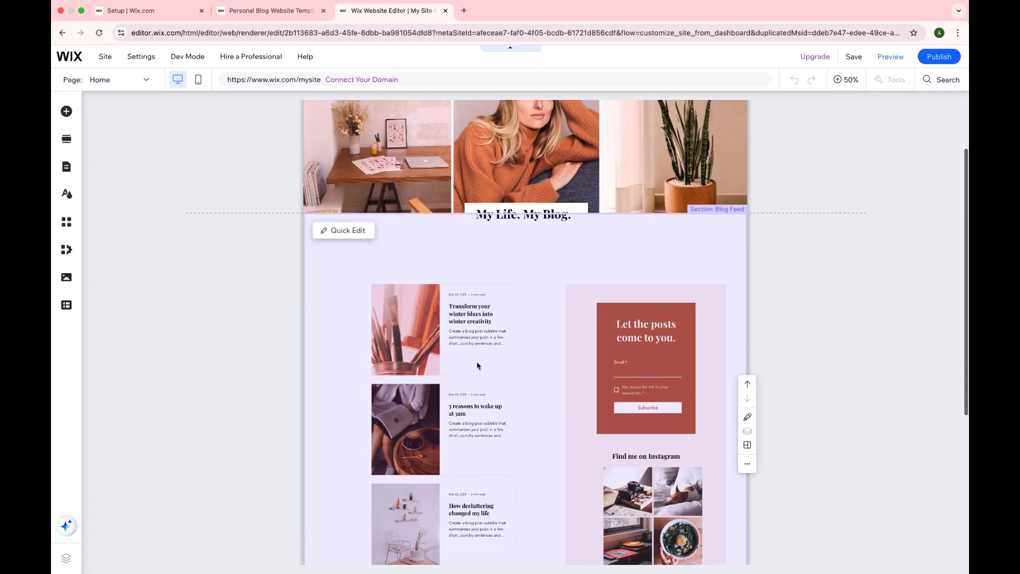
scroll(477, 365, "up", 6)
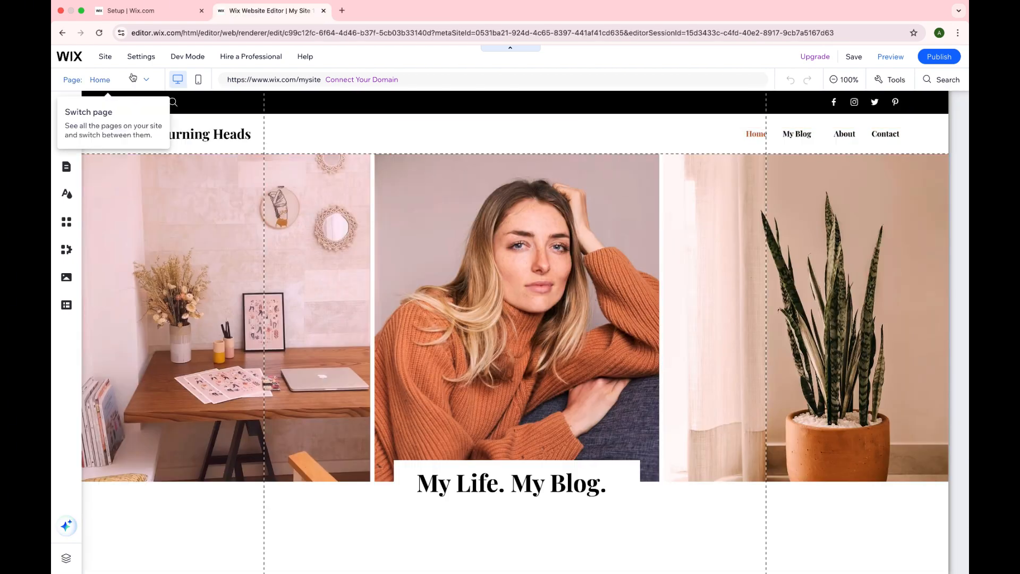
Step: Open the site's page management and add a blank page to the site menu
left_click(133, 79)
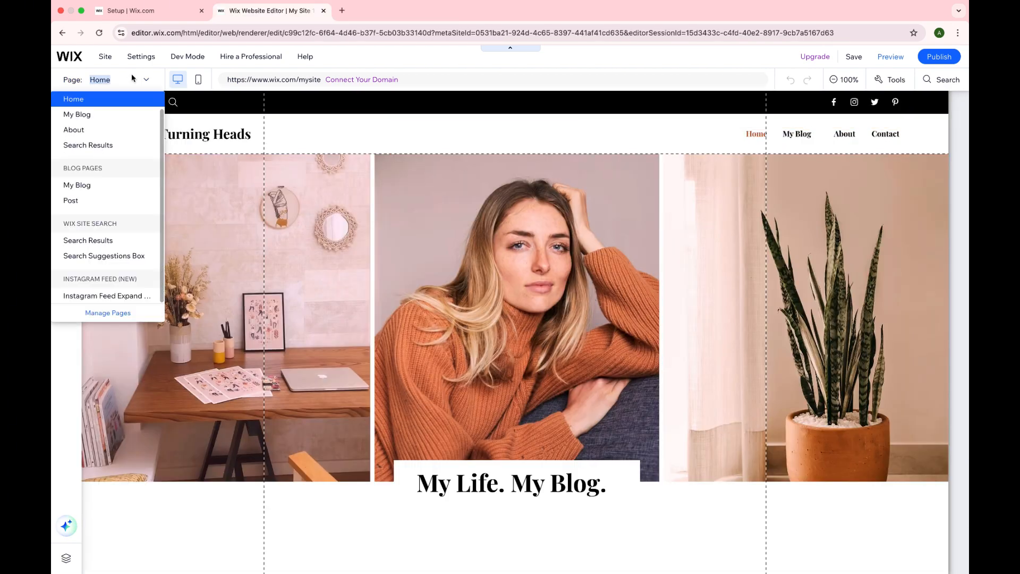
left_click(108, 313)
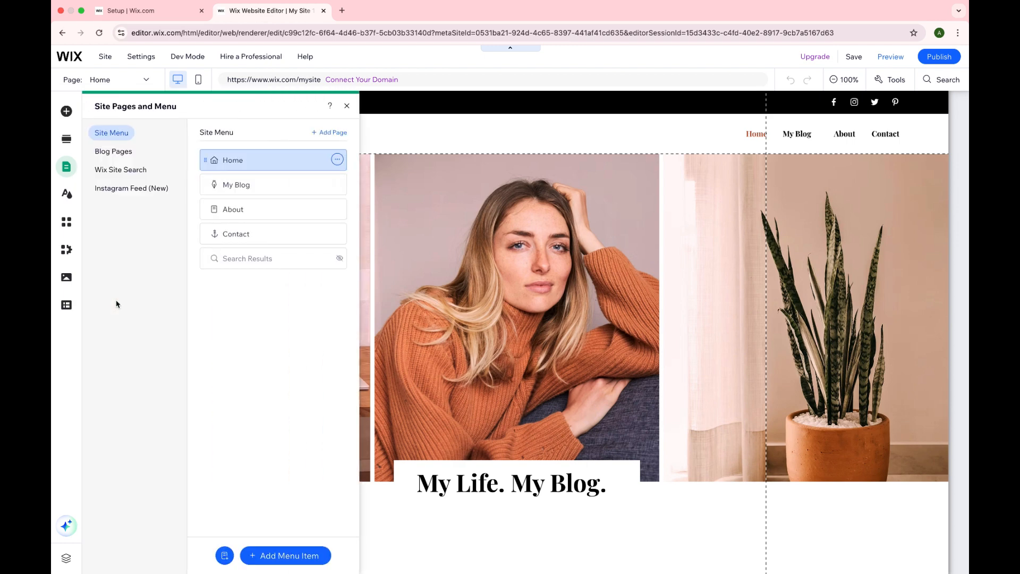
left_click(326, 133)
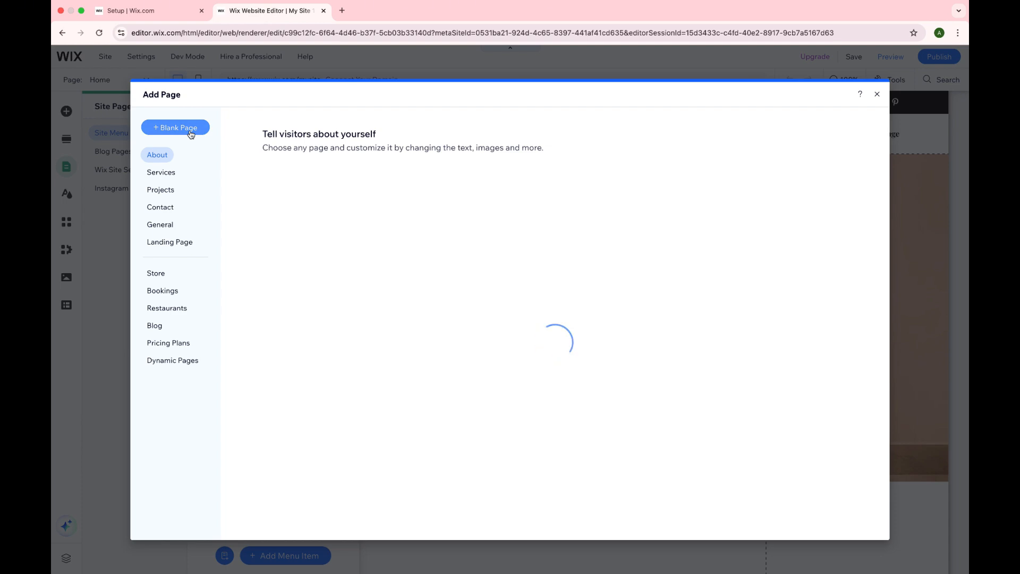
left_click(191, 134)
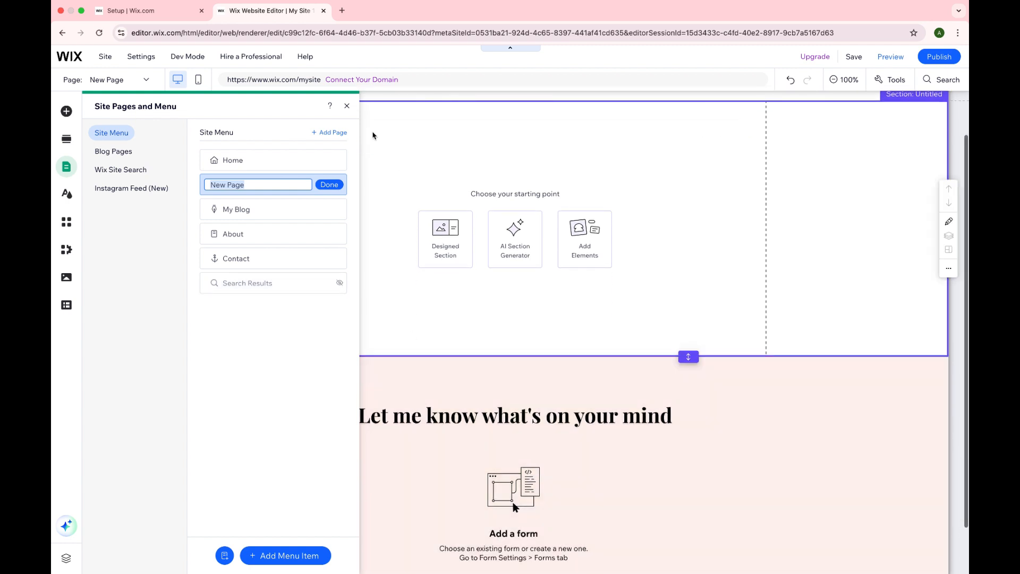
Step: Name the new page "Assignments" in the site menu
key("BackSpace")
type("ф")
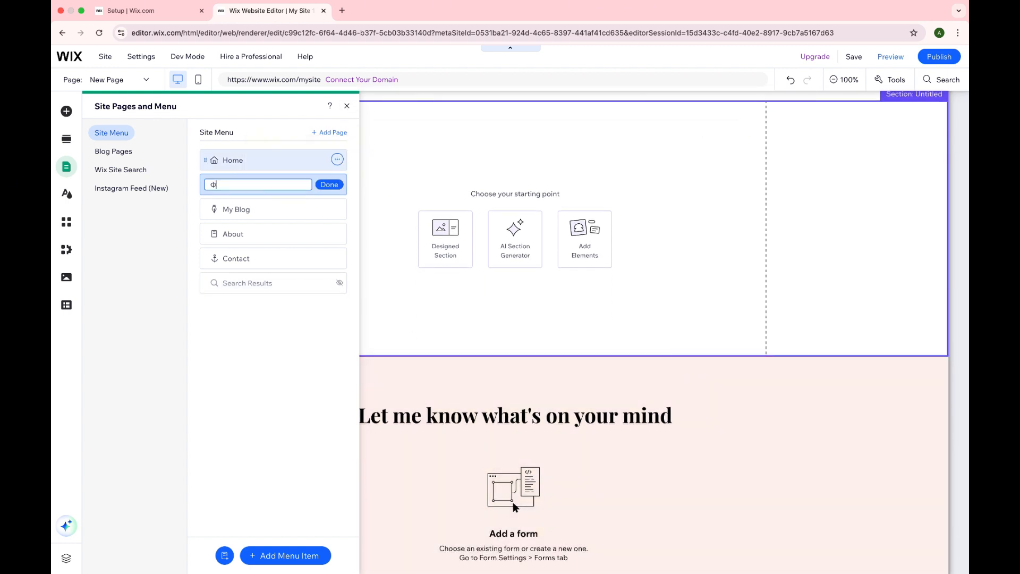
key("BackSpace")
type("Assignments")
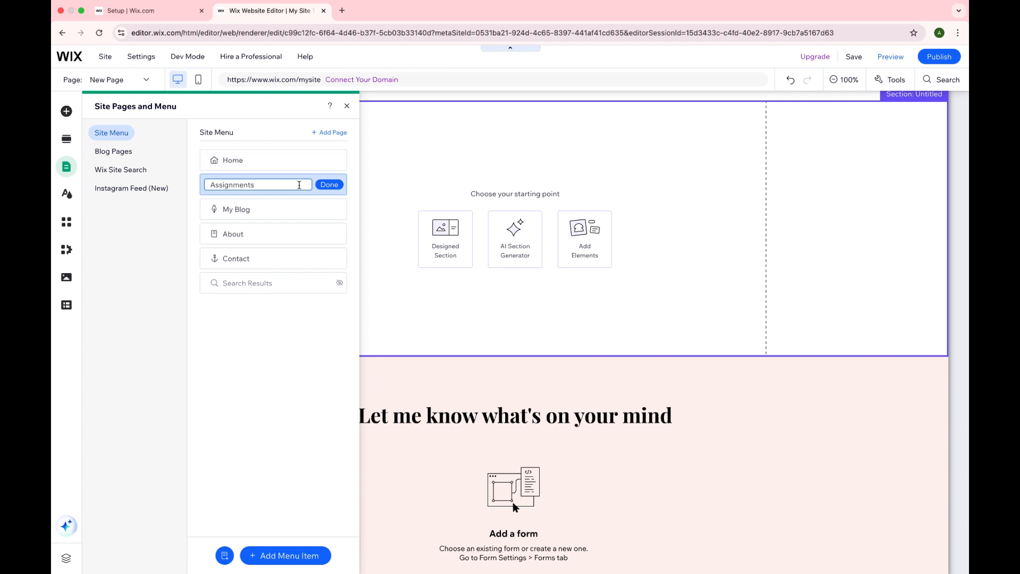
left_click(329, 184)
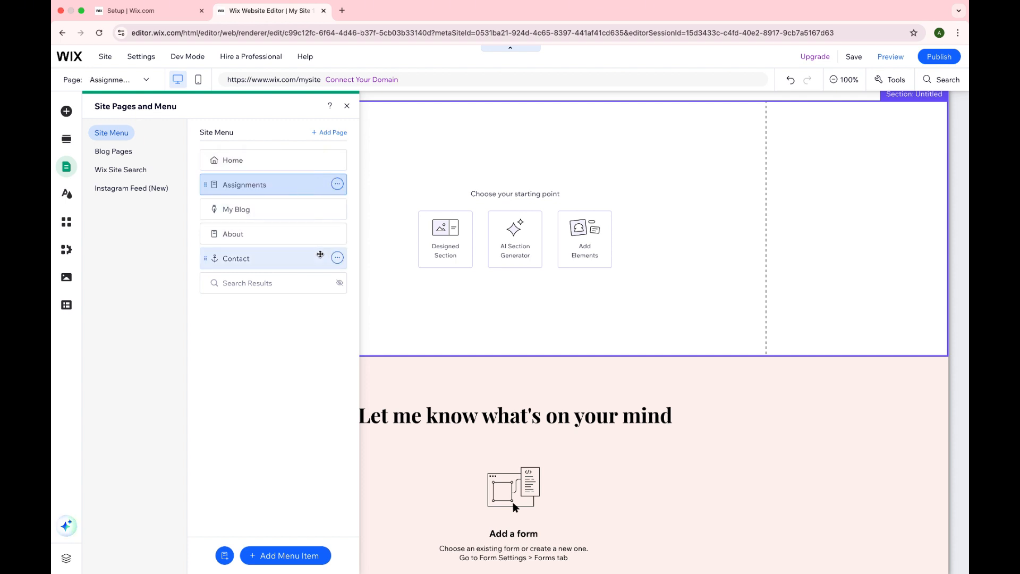
left_click(337, 259)
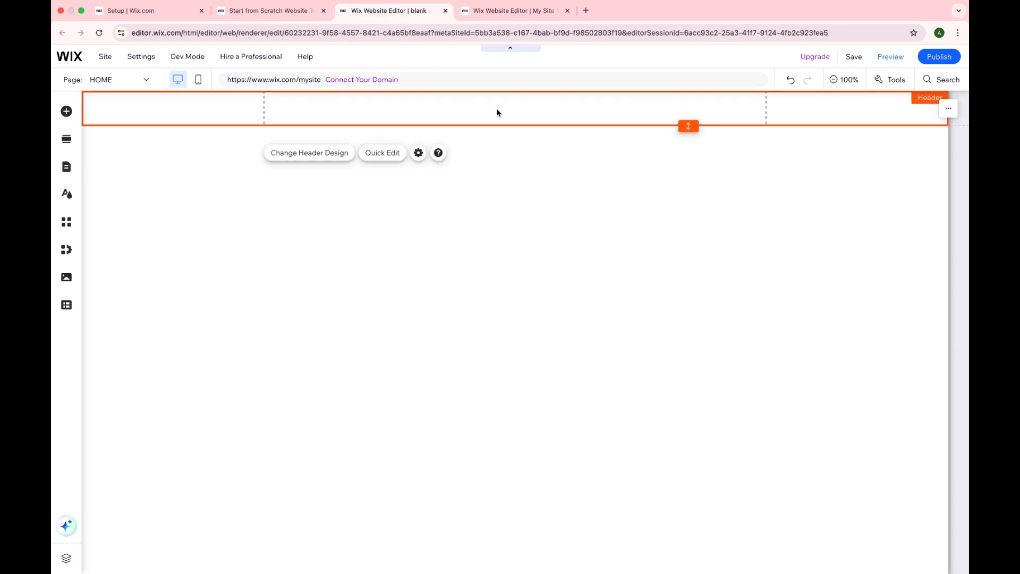
Step: Search the editor for "header" and add the first horizontal menu style to the blank site's header
left_click(66, 111)
left_click(345, 108)
type("header")
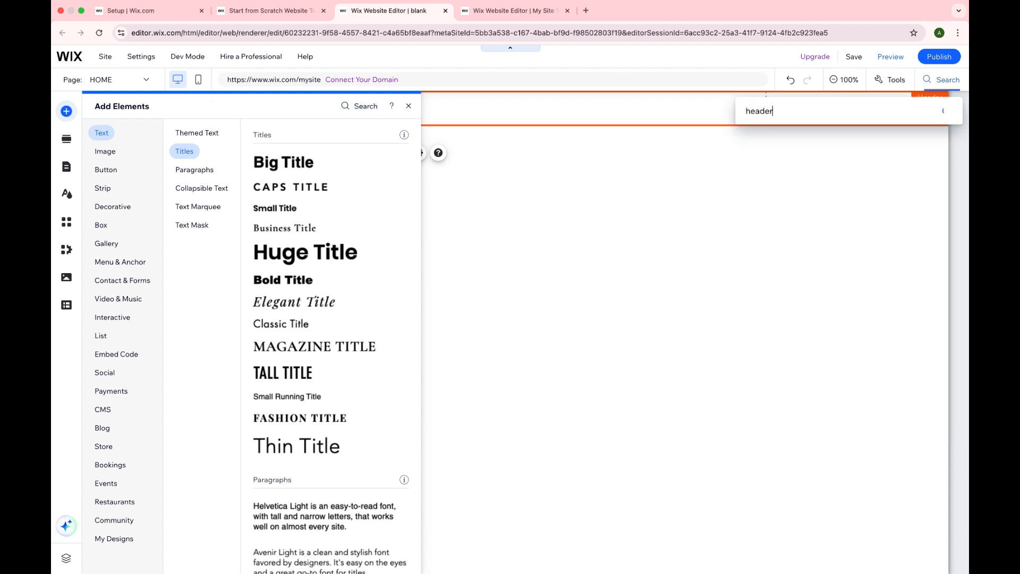
key("Return")
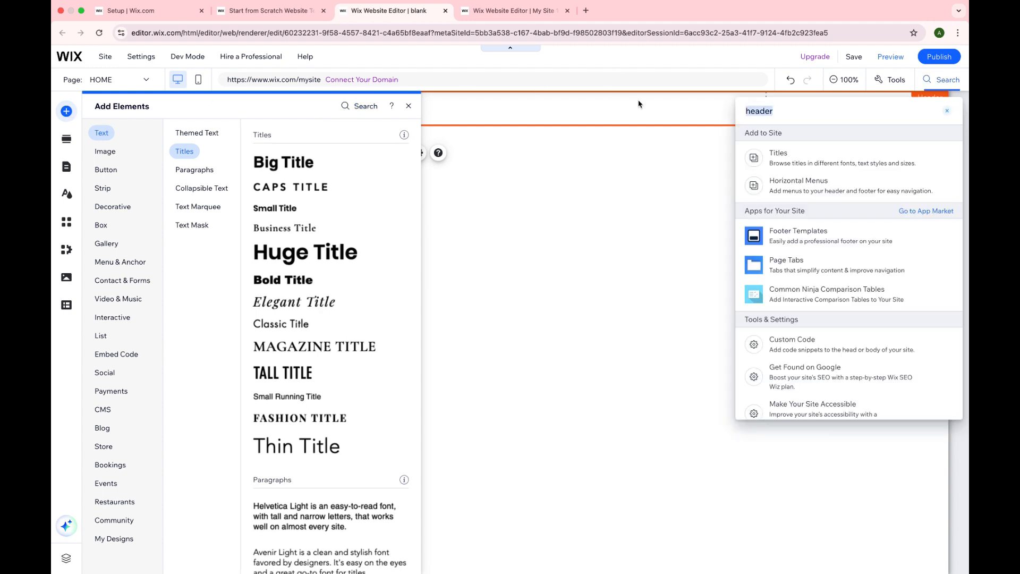
left_click(774, 187)
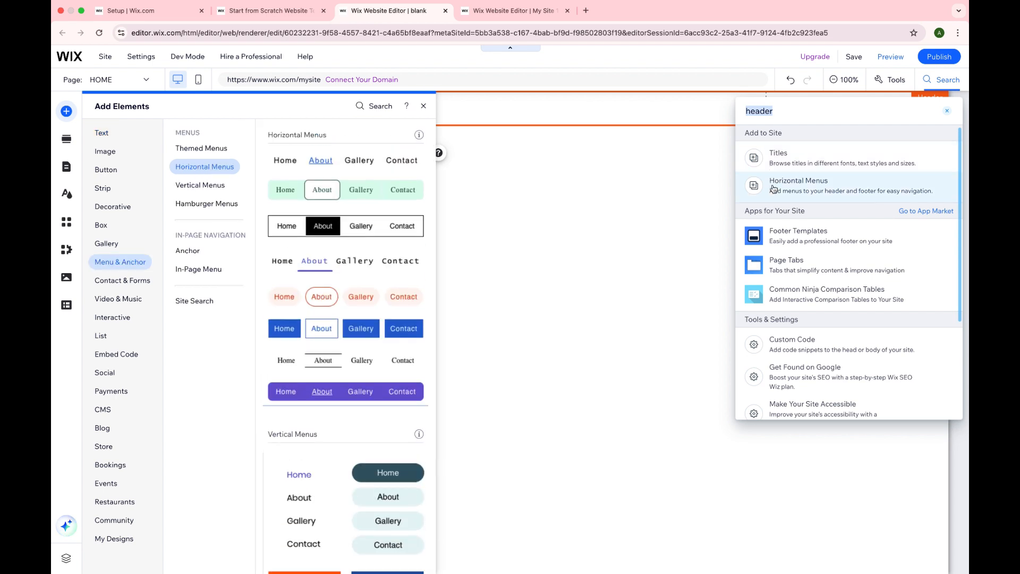
left_click(289, 163)
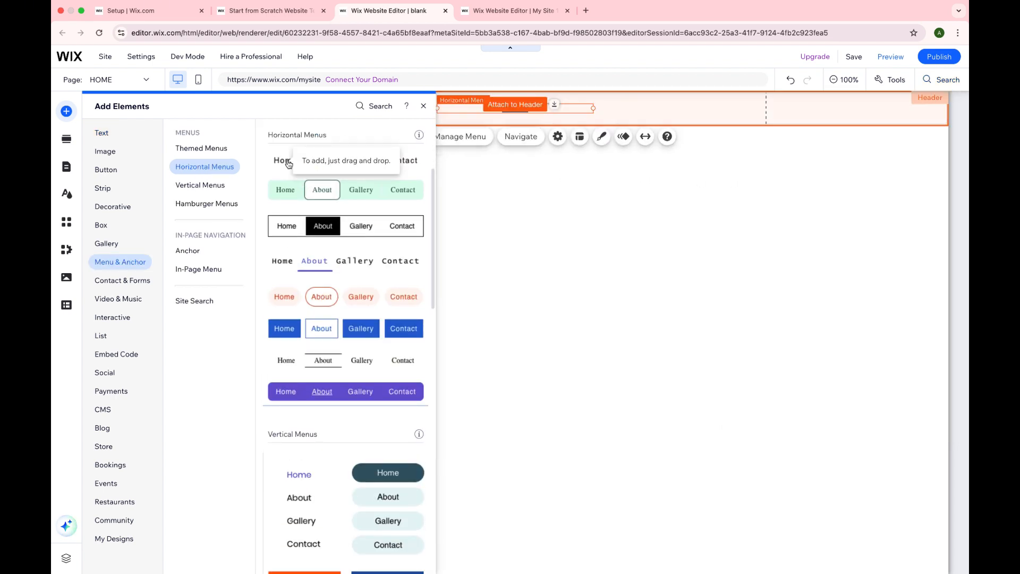
left_click(424, 106)
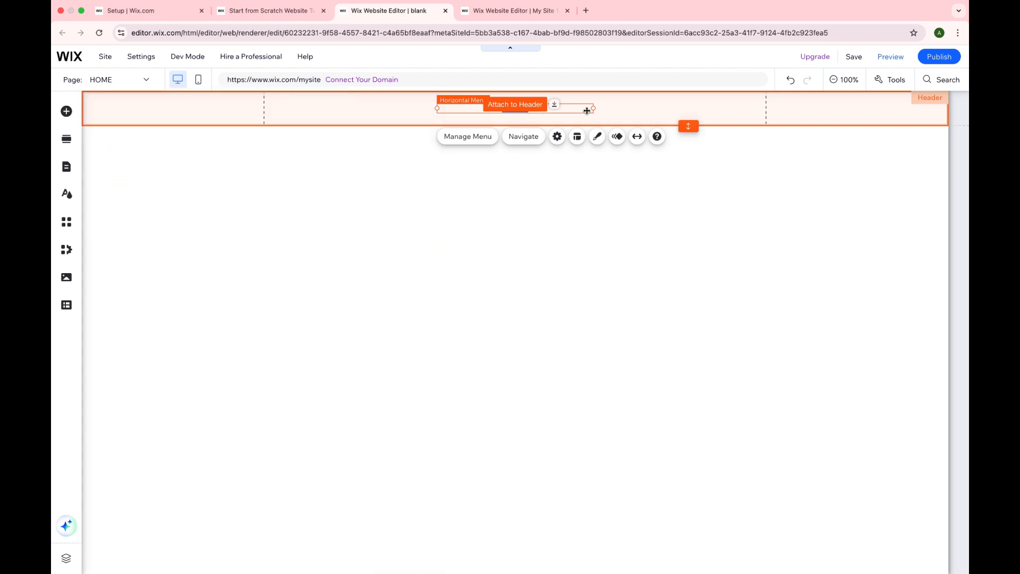
Step: Place the horizontal menu near the header's right margin guide and open its menu management
left_click_drag(593, 108, 742, 111)
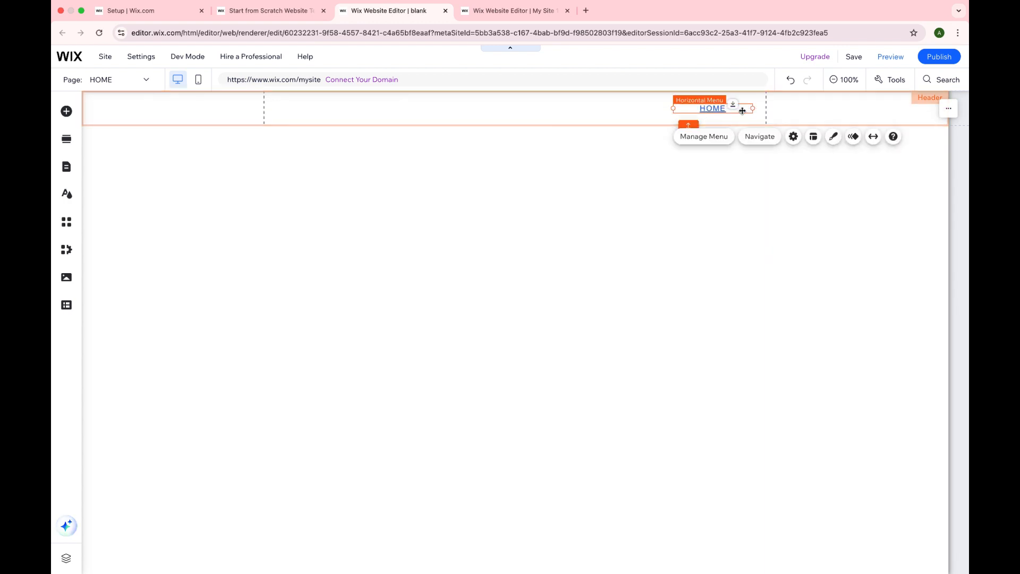
left_click(711, 141)
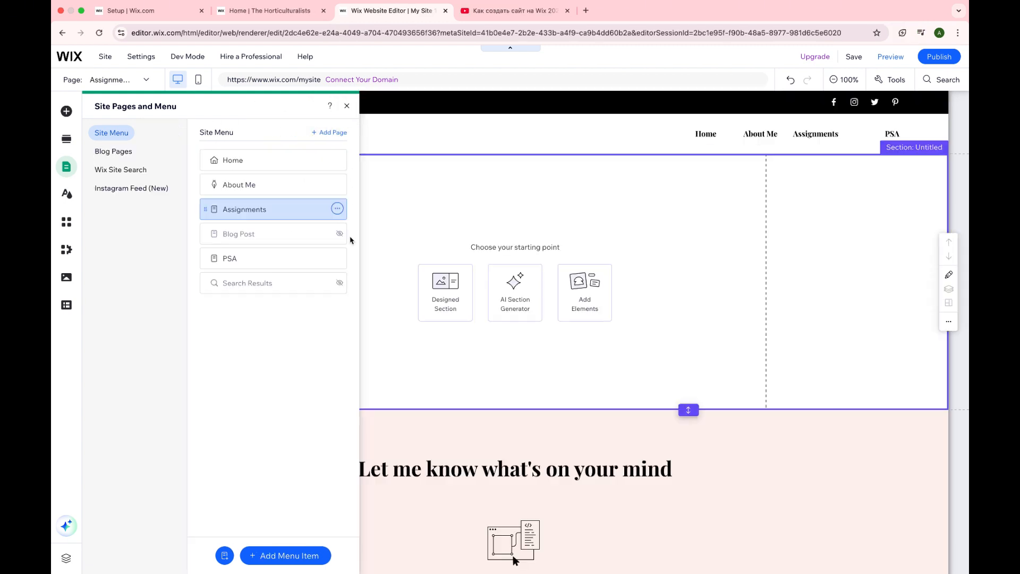
Step: Hide the PSA page from the site menu and close the page management
left_click(337, 257)
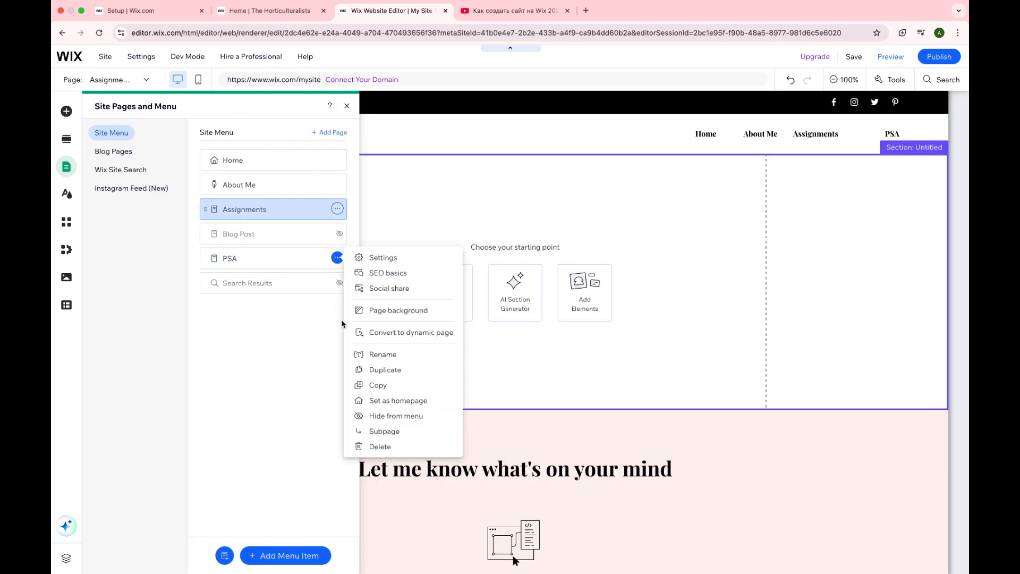
left_click(378, 417)
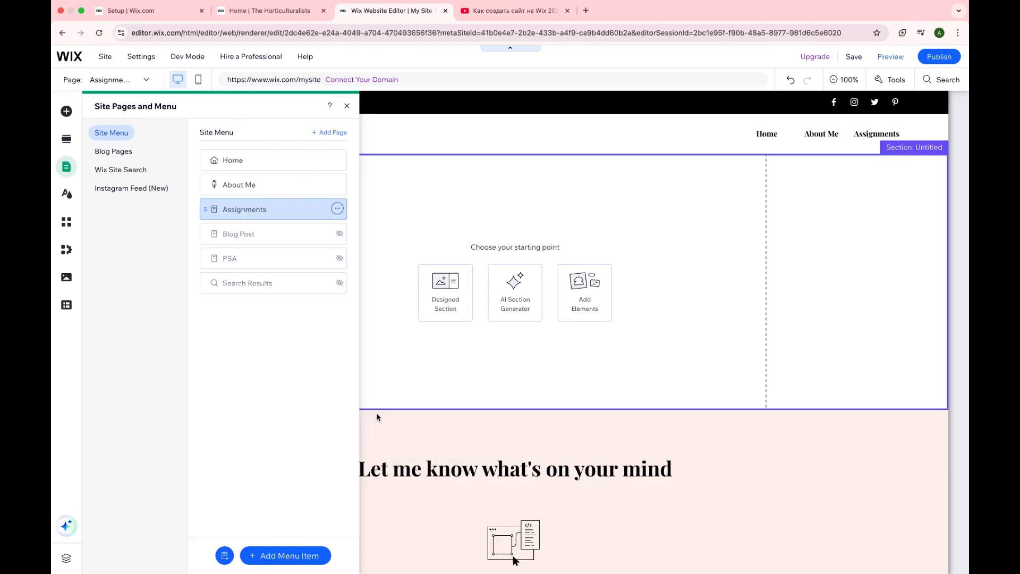
left_click(347, 105)
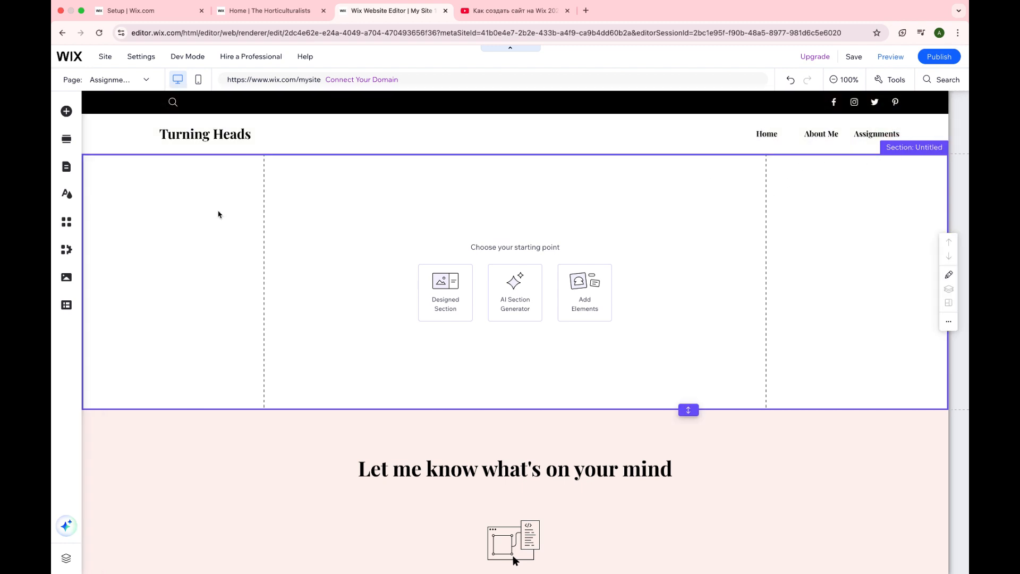
Step: Add the black themed button to the empty section of the Assignments page
left_click(66, 111)
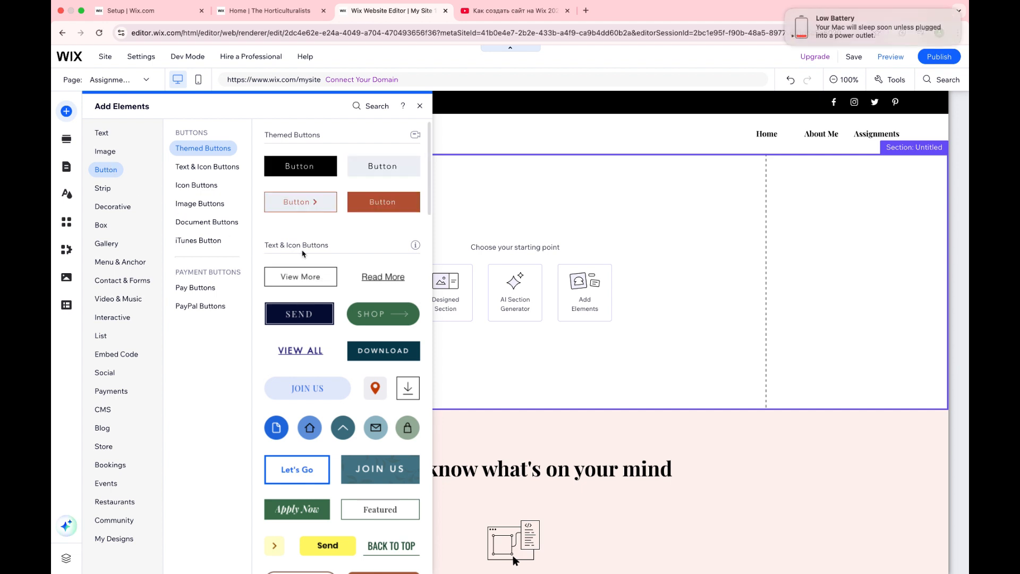
left_click(296, 165)
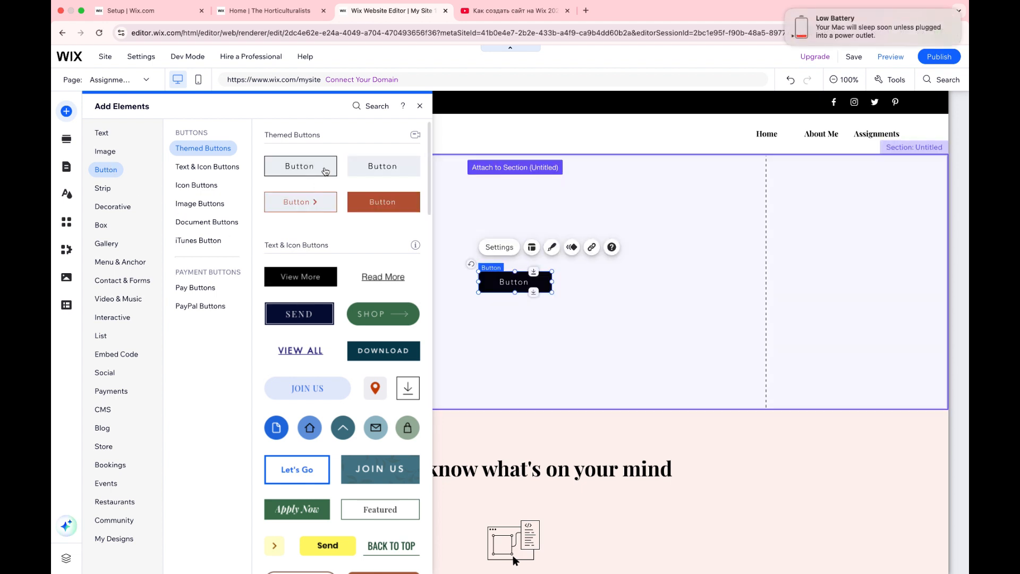
left_click(420, 105)
Step: Set the new button's text to "PSA" in its settings
double_click(520, 287)
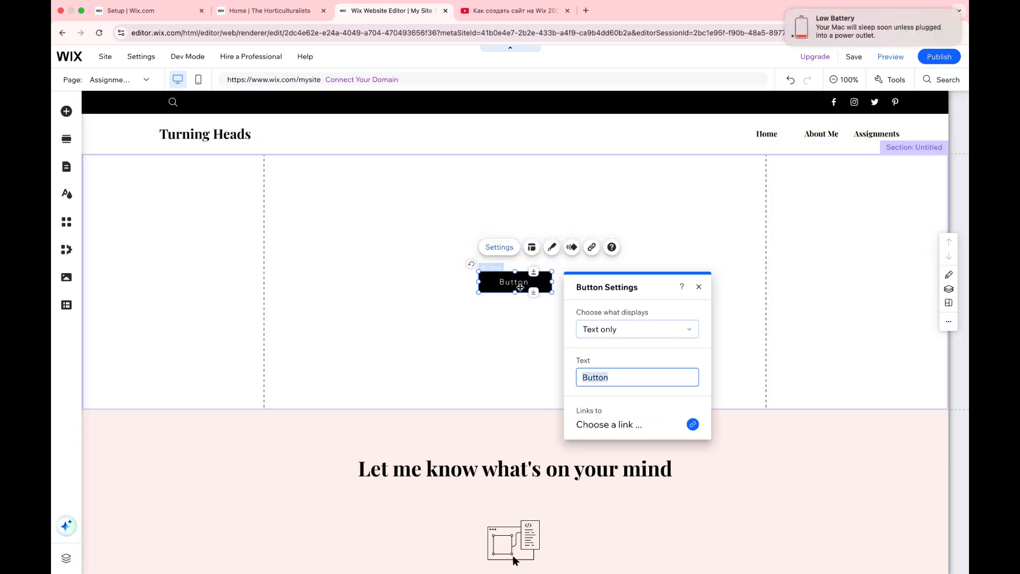
key("BackSpace")
left_click(501, 248)
left_click(501, 249)
Step: Link the button to the PSA page and move it toward the section's upper left
left_click(692, 423)
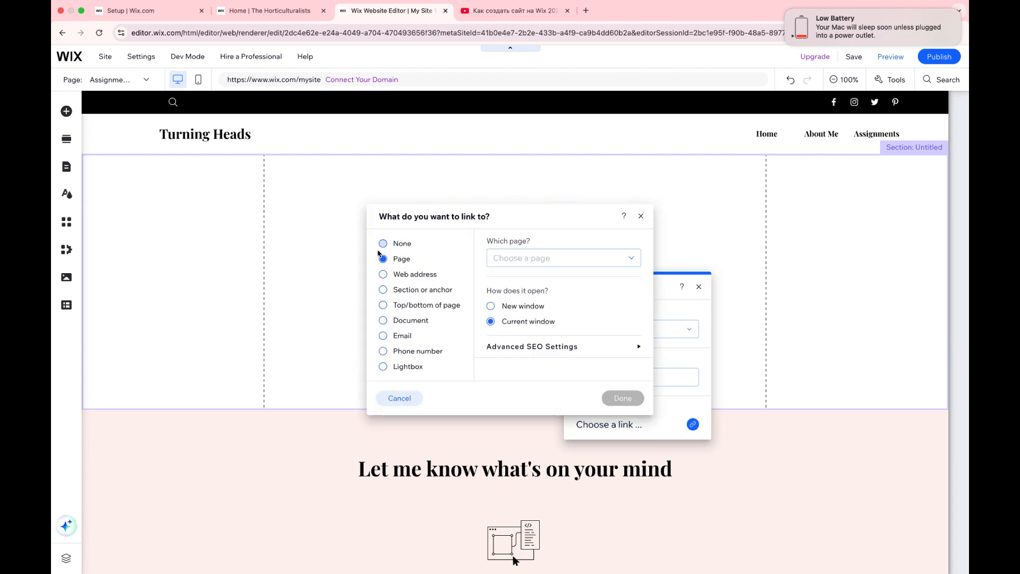
left_click(540, 264)
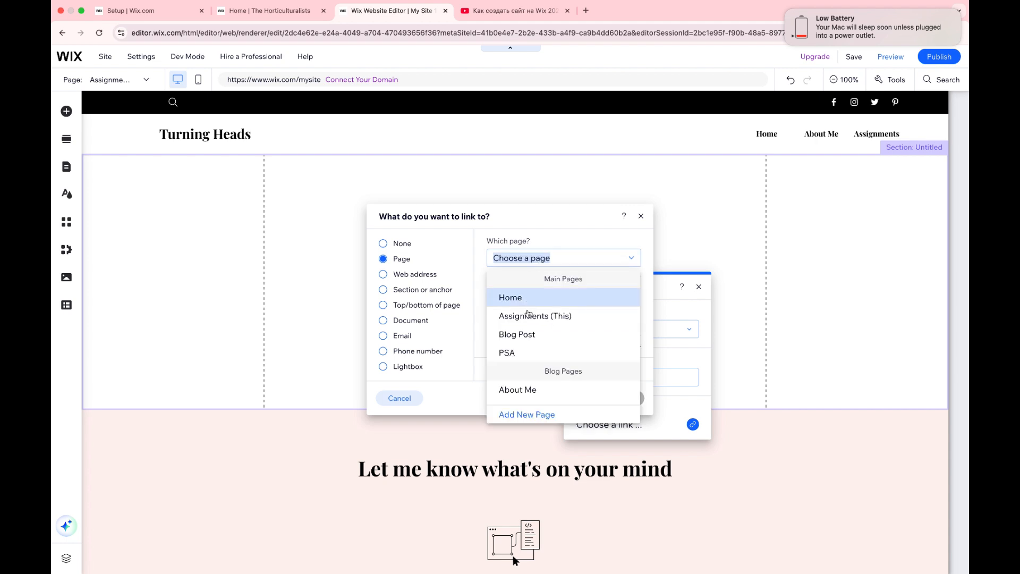
left_click(526, 353)
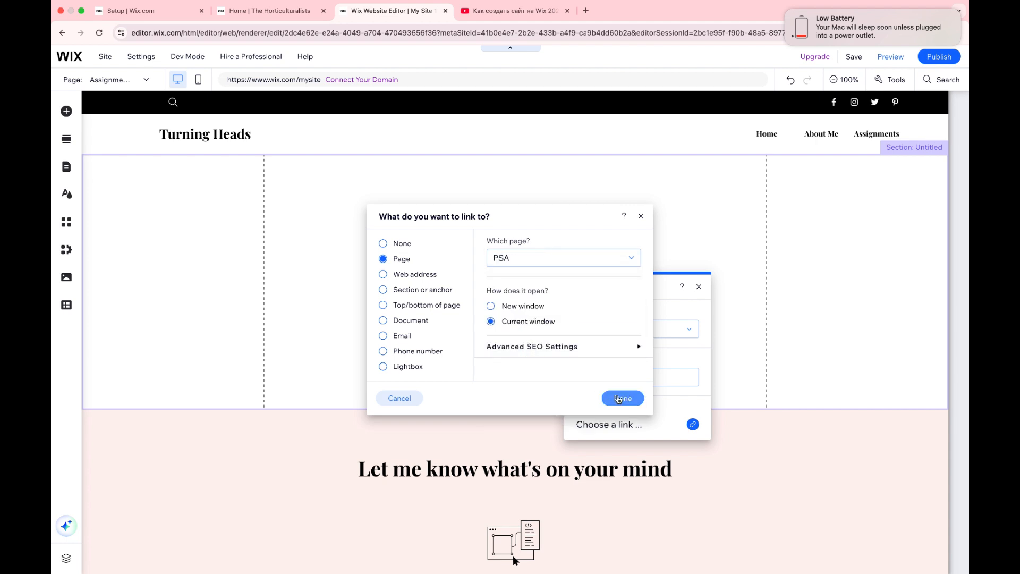
left_click(618, 399)
left_click(700, 288)
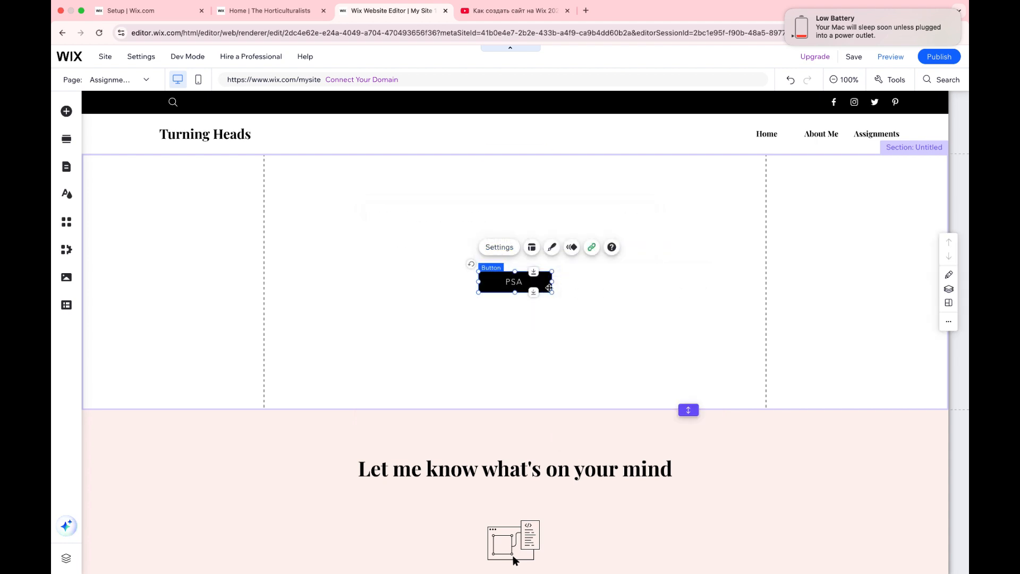
left_click_drag(500, 285, 356, 245)
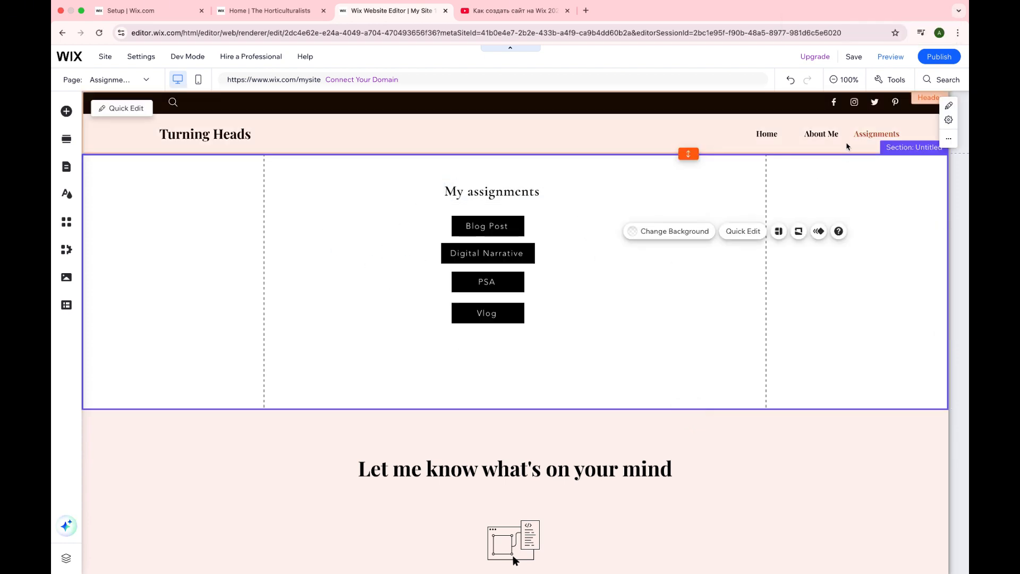
Step: Preview the site and try the Blog Post button on the Assignments page
left_click(887, 58)
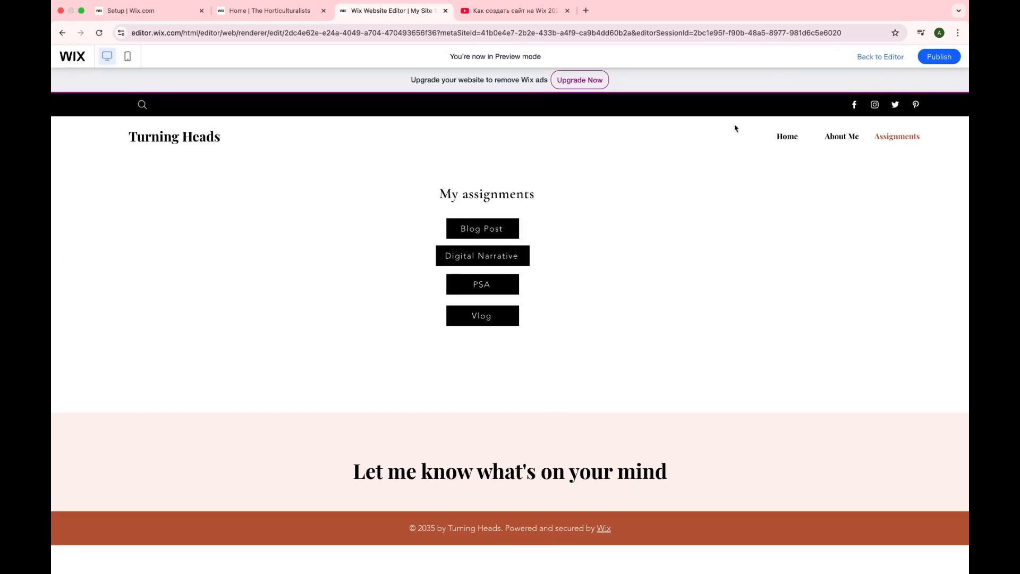
left_click(494, 231)
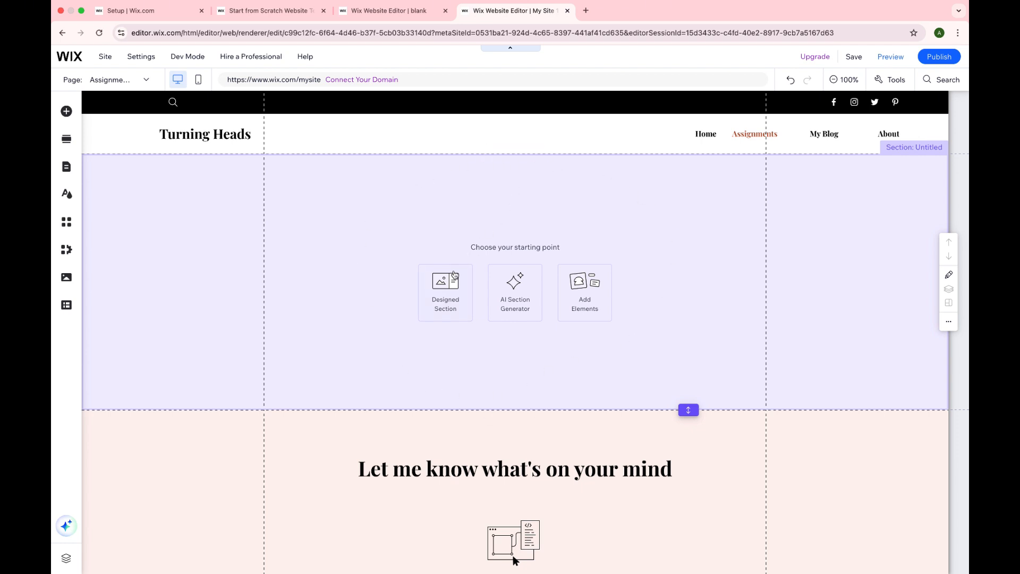
Step: Fill the empty section of the Assignments page with a designed About section featuring a portrait photo and an About Me button
left_click(445, 290)
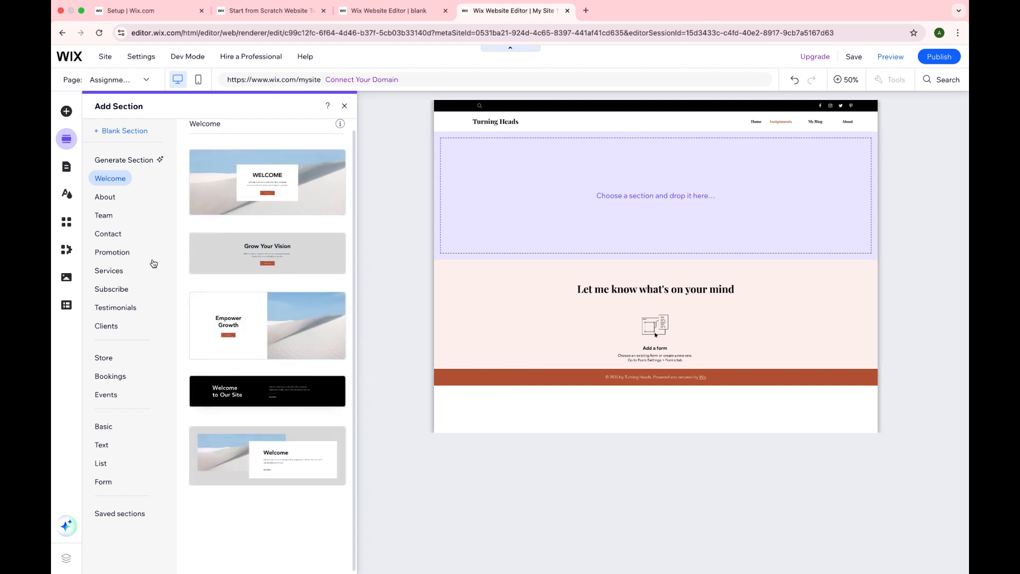
left_click(106, 197)
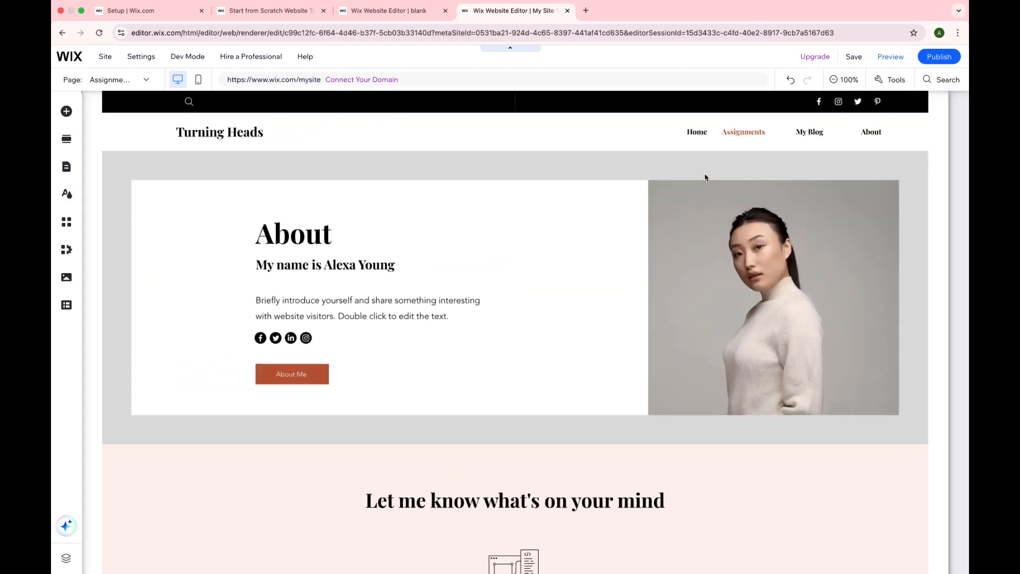
Step: Look through the text styles and fonts available for the About heading
double_click(324, 241)
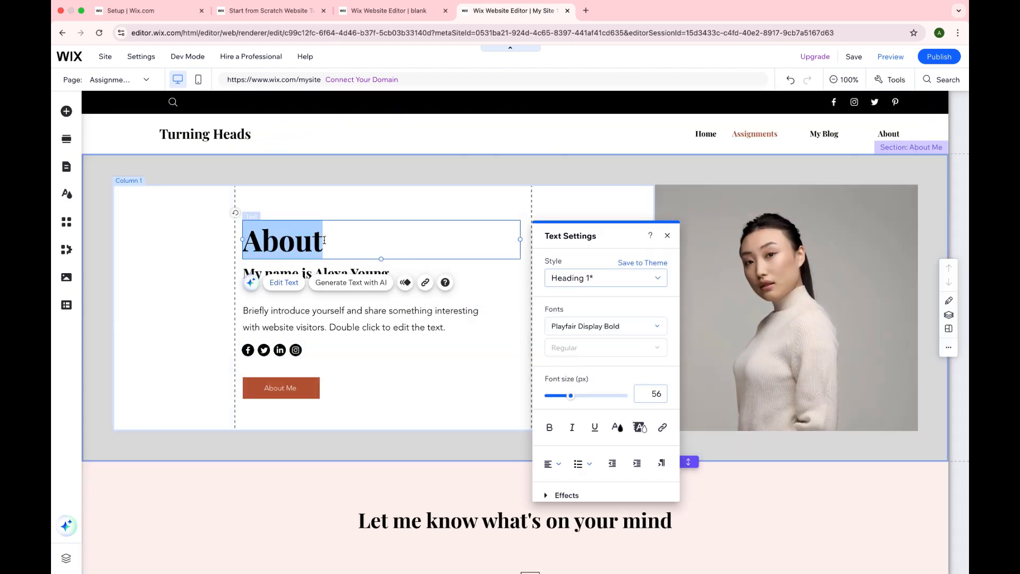
left_click(612, 281)
left_click(614, 283)
left_click(587, 326)
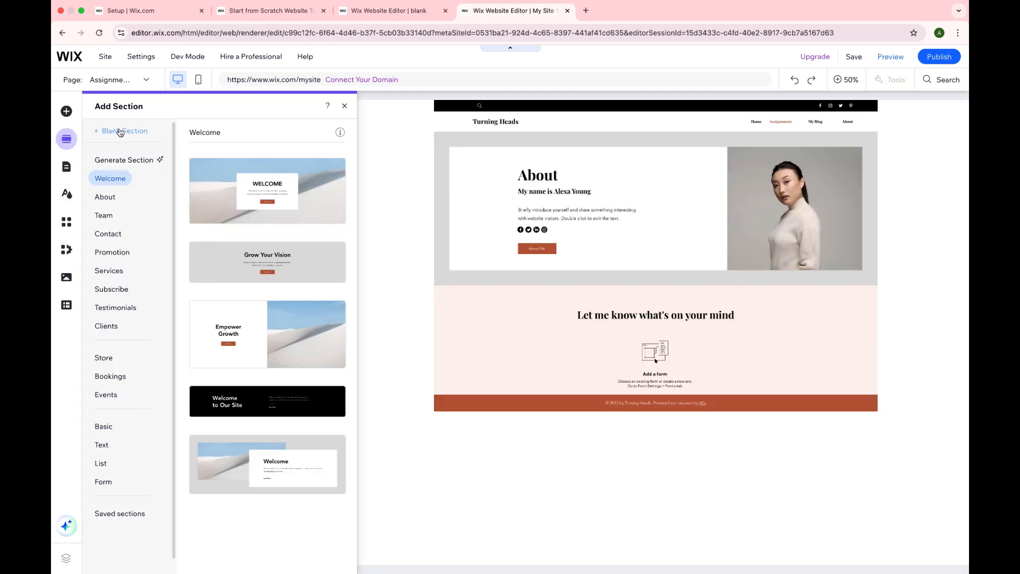
Step: Add a blank section below the About section and give it a grey background
left_click(120, 131)
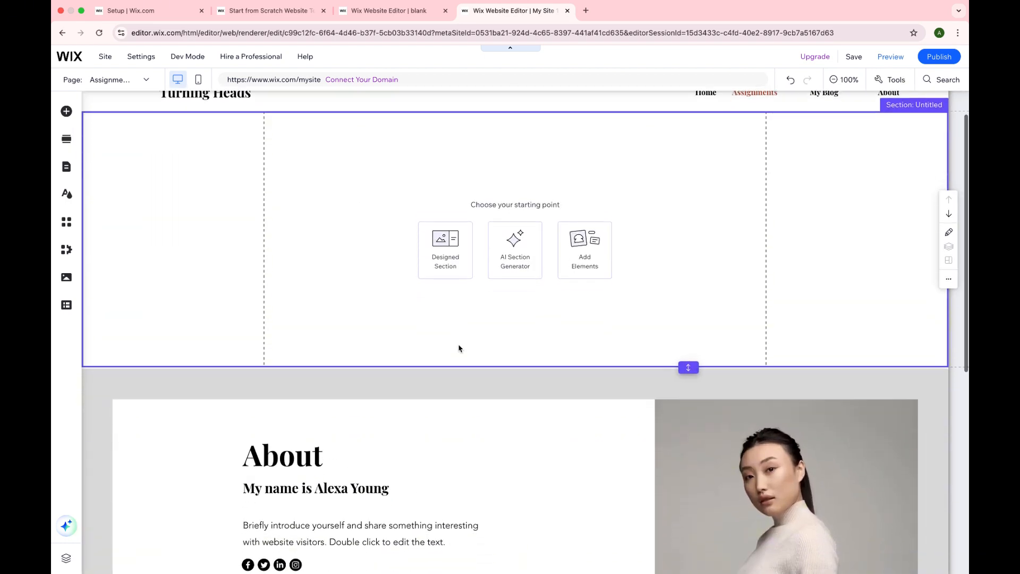
scroll(461, 344, "up", 2)
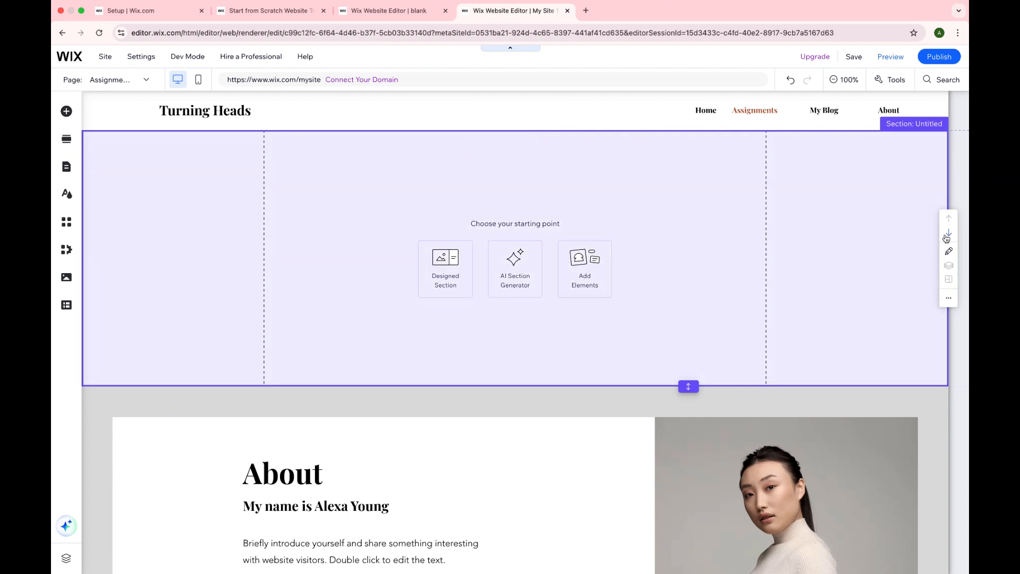
left_click(948, 233)
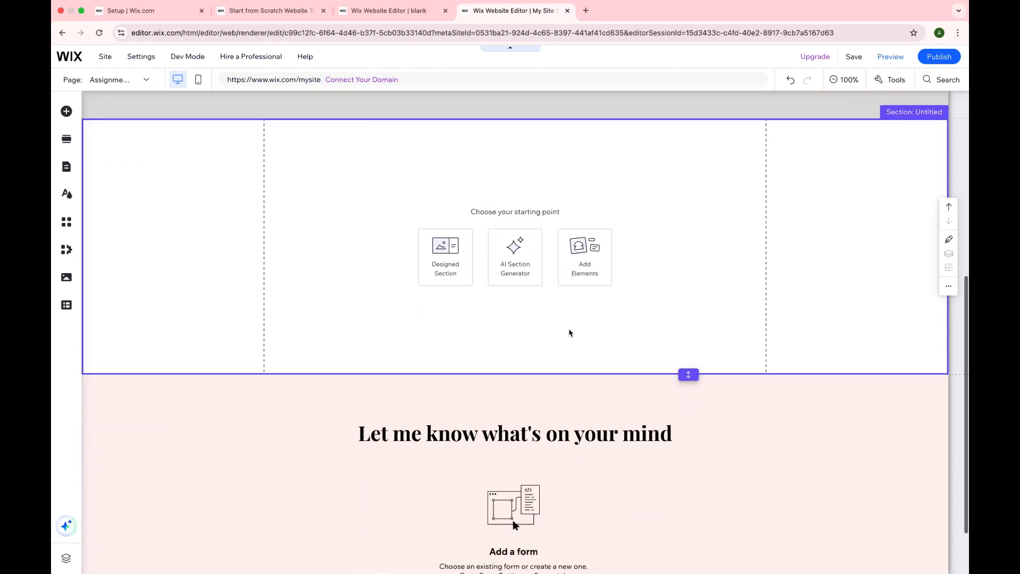
left_click(437, 256)
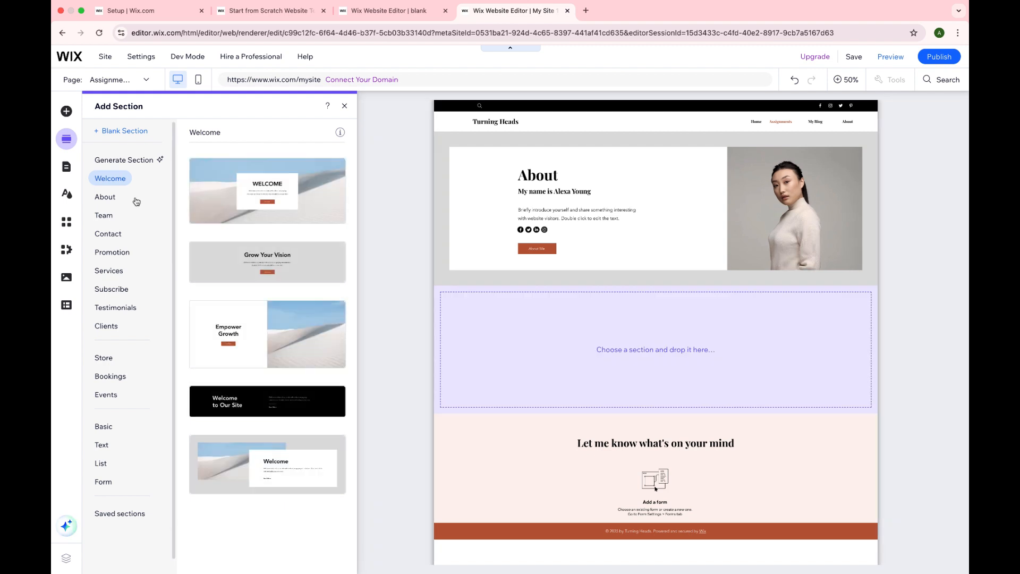
left_click(226, 274)
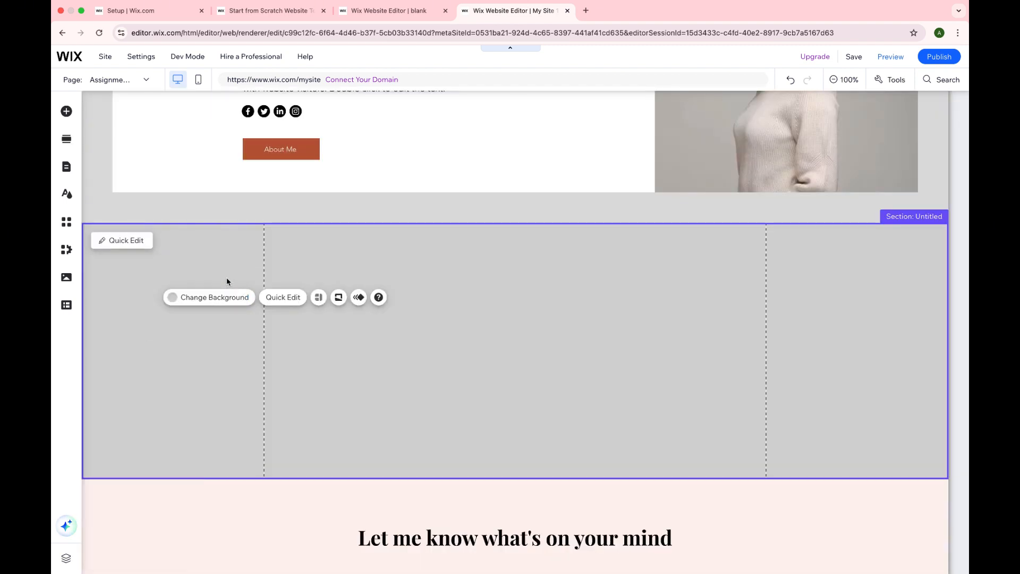
Step: Upload the "Hello Qt" JPEG from the wcs240 folder and add it to the page as an image
left_click(66, 112)
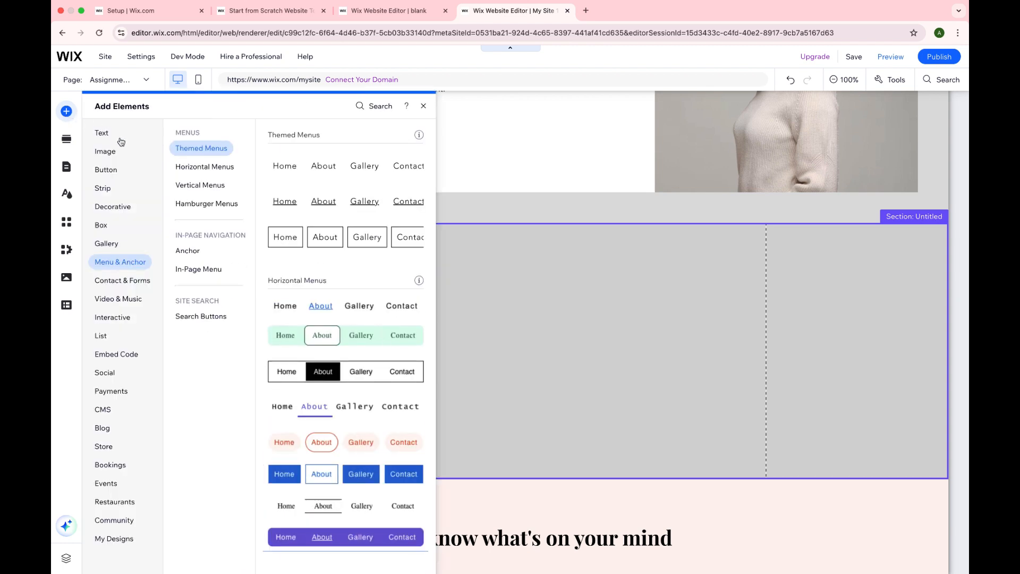
left_click(111, 153)
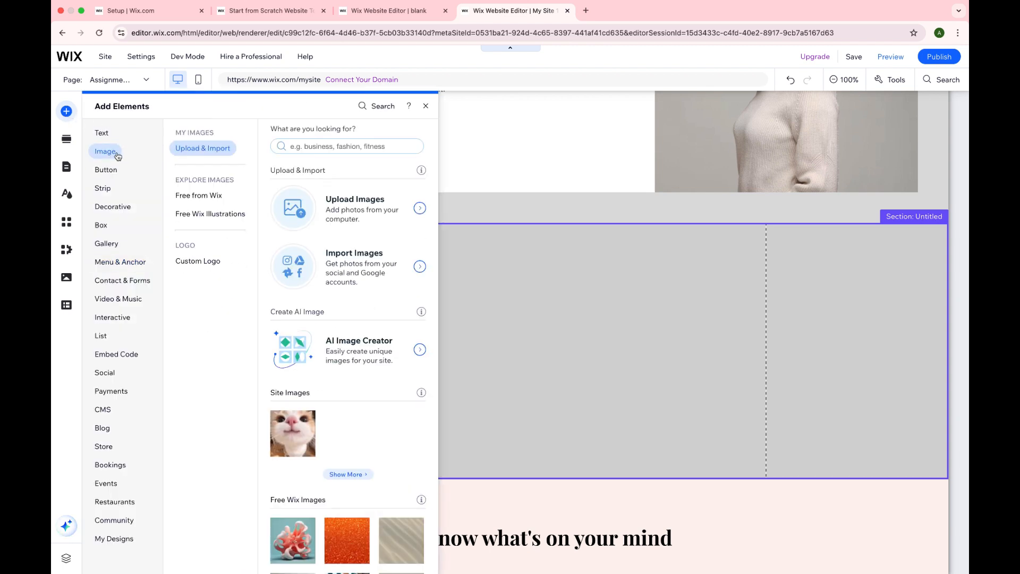
left_click(305, 223)
left_click(511, 323)
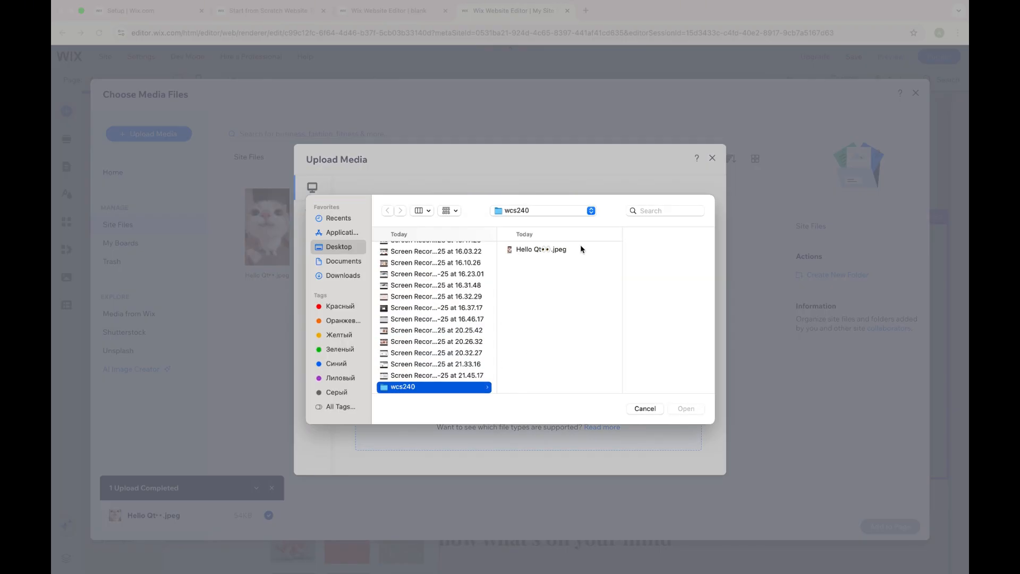
left_click(579, 250)
left_click(689, 409)
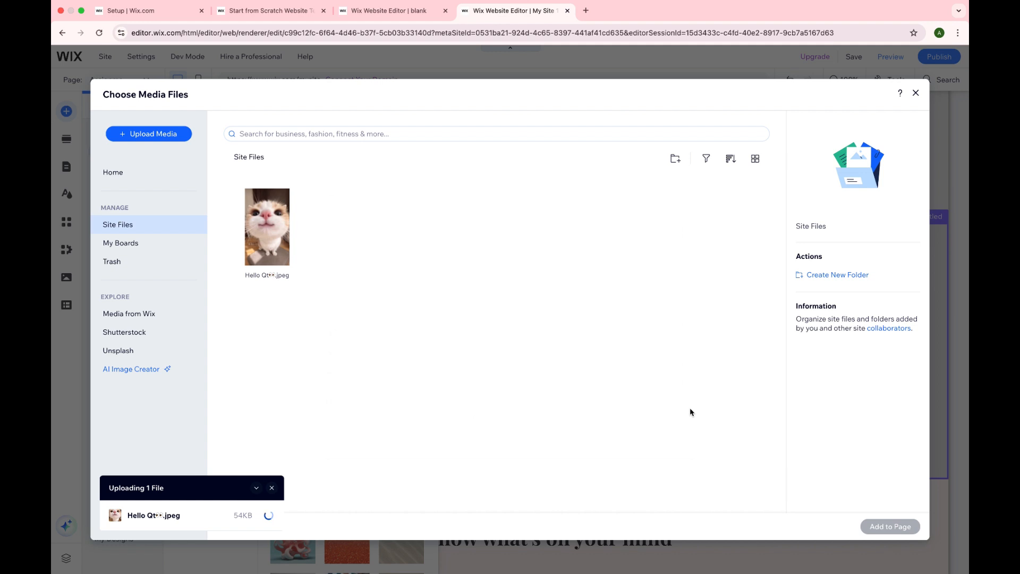
left_click(287, 244)
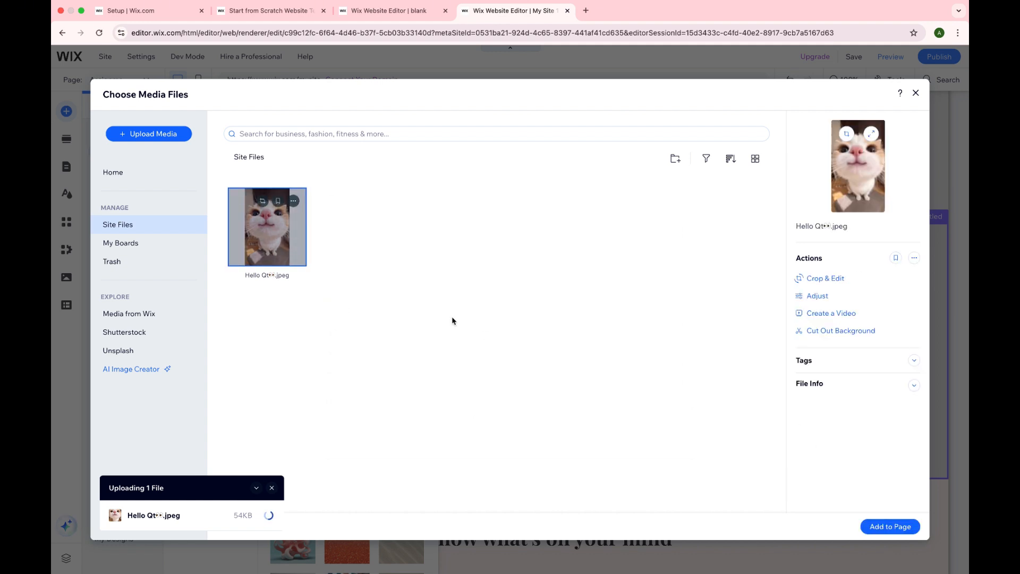
left_click(888, 526)
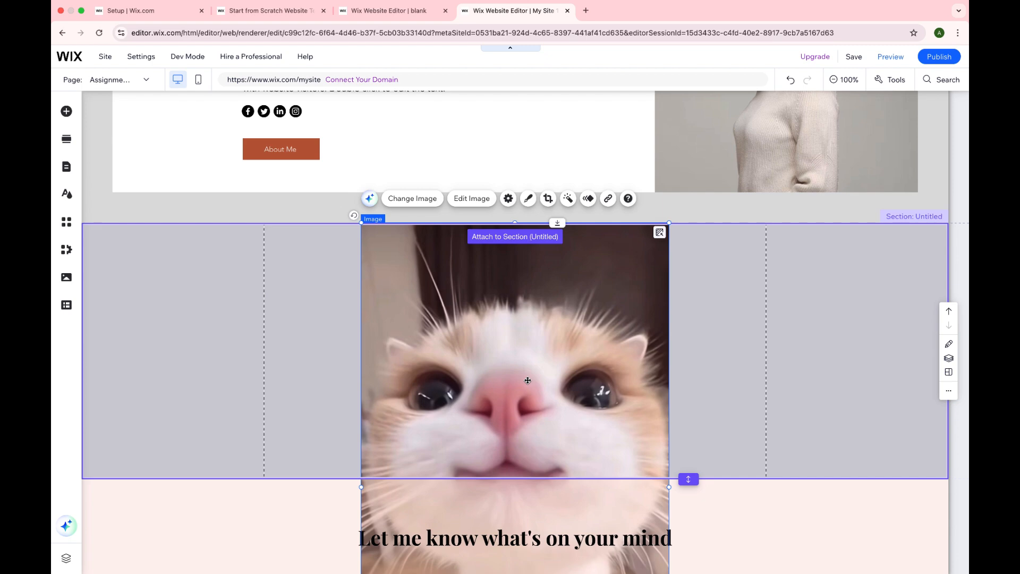
Step: Shrink the cat image to the height of the grey section and place it along the section's left margin line
scroll(528, 380, "down", 3)
scroll(454, 470, "up", 2)
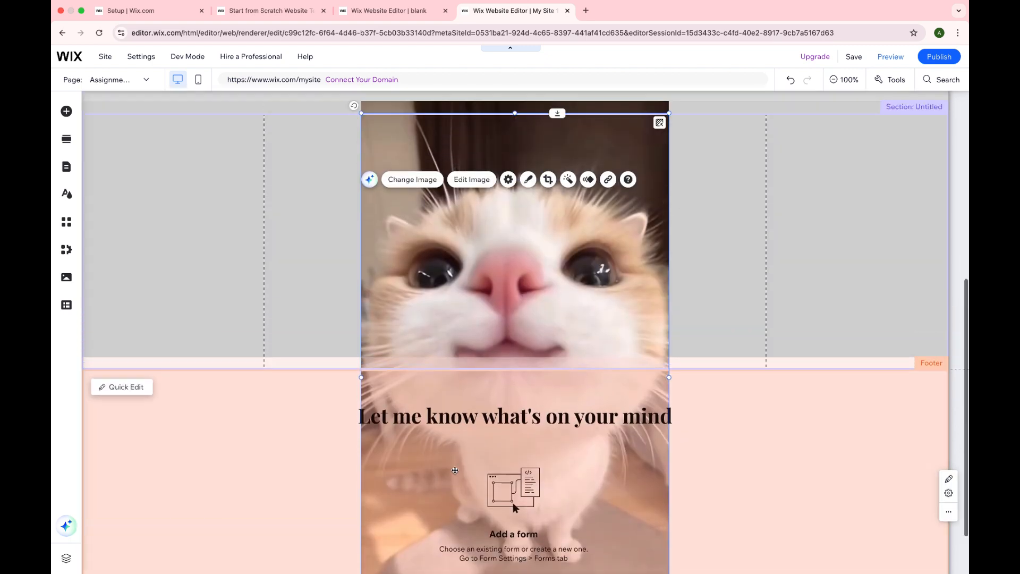
left_click_drag(364, 165, 509, 401)
left_click_drag(589, 403, 357, 172)
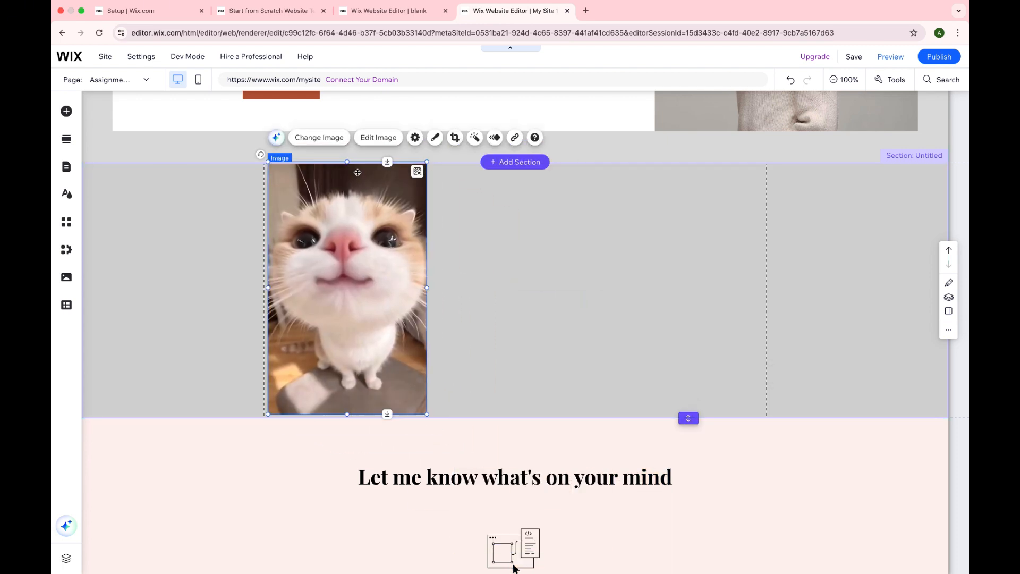
Step: Search the editor for "video" and add a YouTube single video player to the grey section
left_click(65, 110)
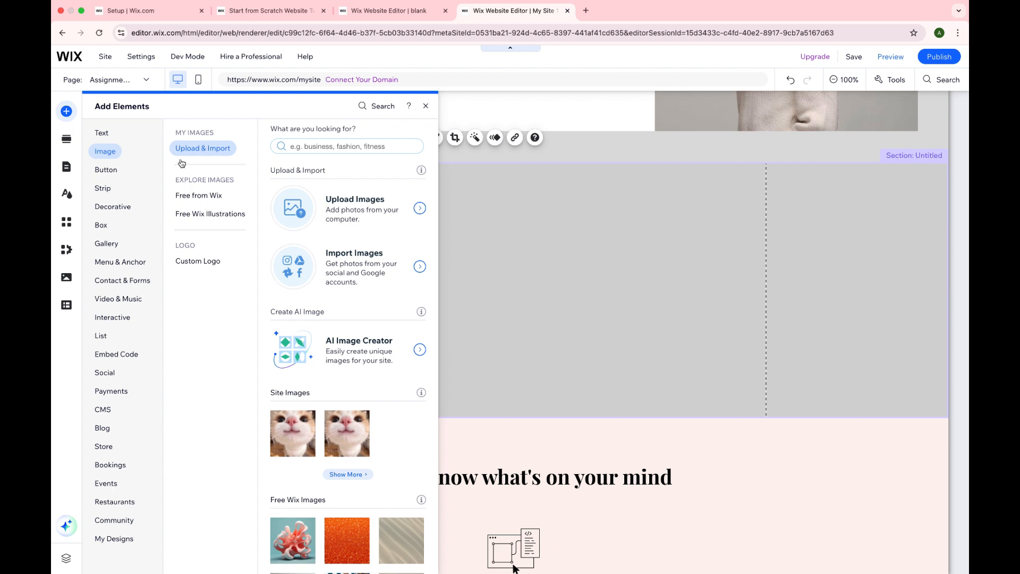
left_click(365, 108)
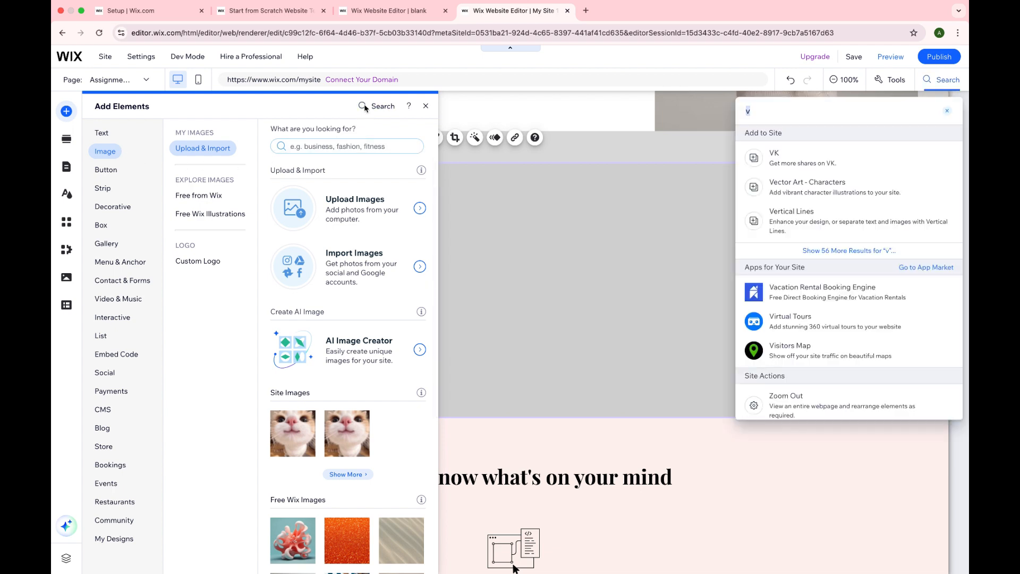
type("ideo")
key("super+a")
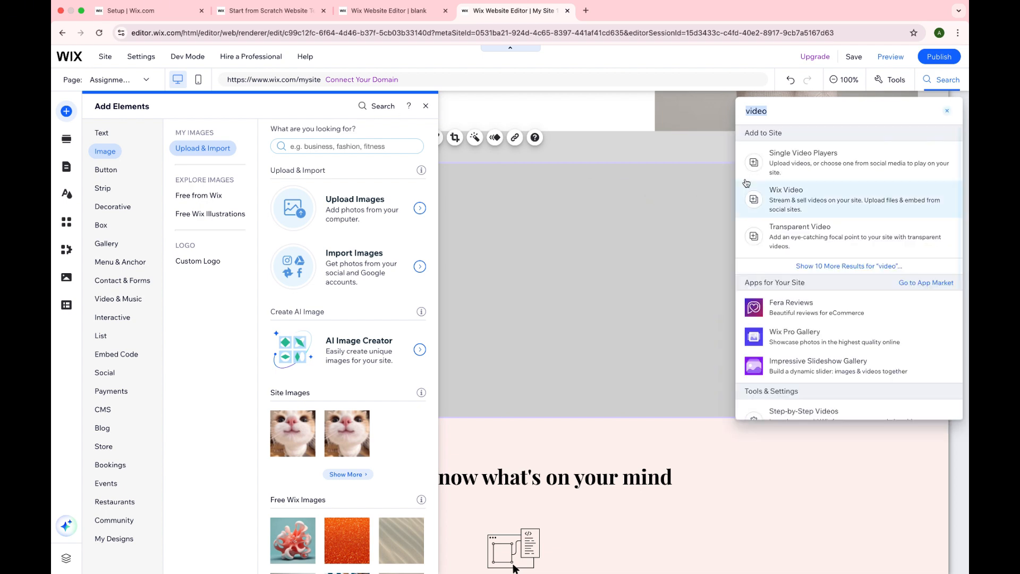
left_click(768, 167)
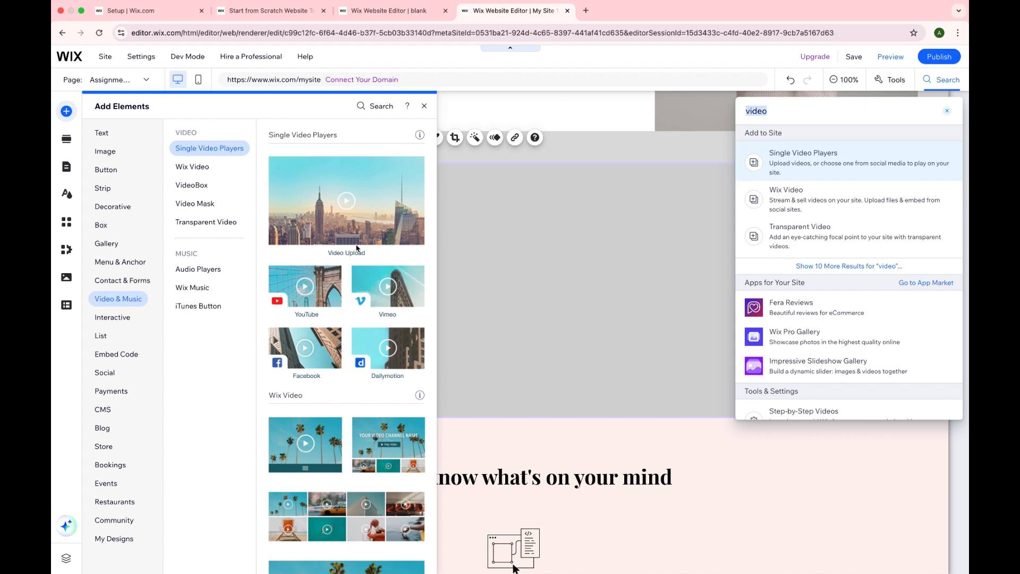
left_click(320, 292)
left_click(320, 293)
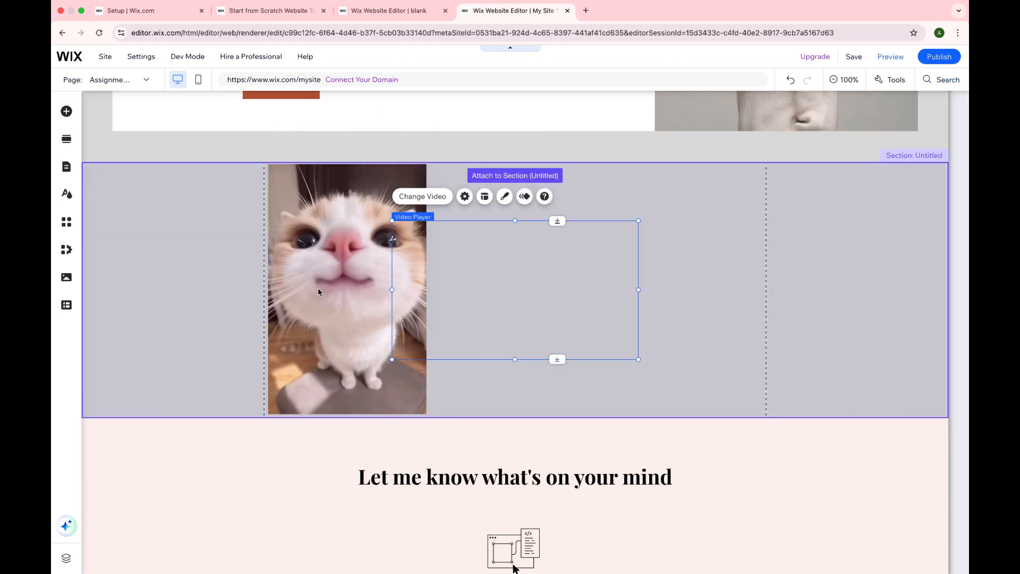
Step: Place the video player to the right of the cat image and open its video source for changing
left_click_drag(526, 290, 622, 235)
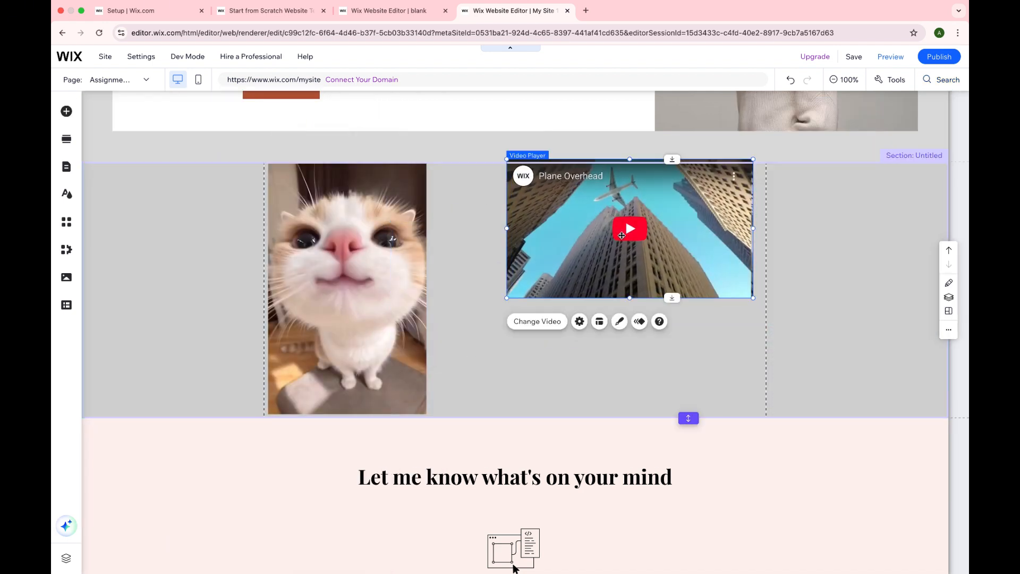
left_click(555, 325)
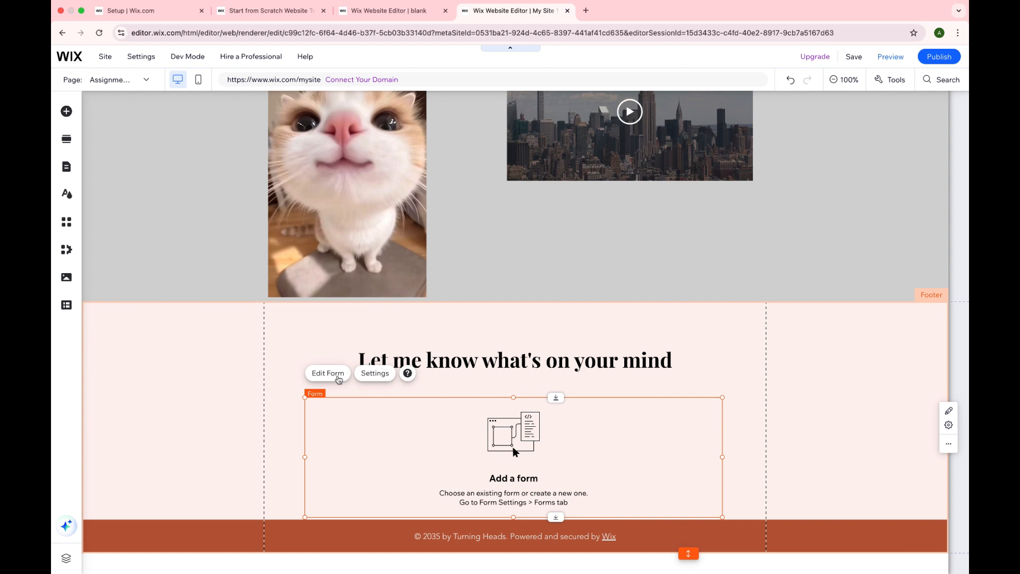
Step: Edit the footer form, adding Subscribe, First name, Last name, Email and Phone fields
left_click(337, 376)
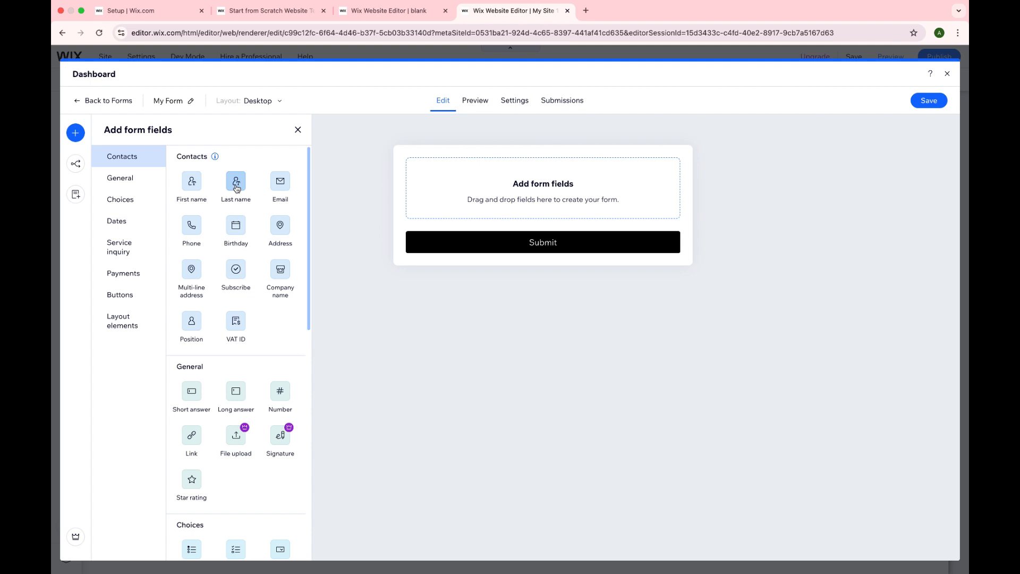
left_click(243, 272)
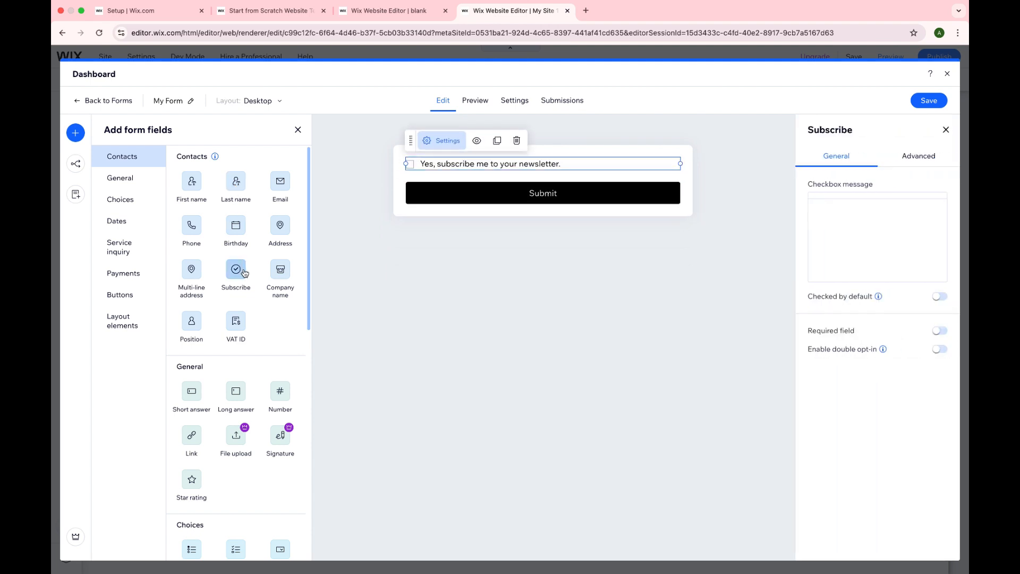
left_click(194, 183)
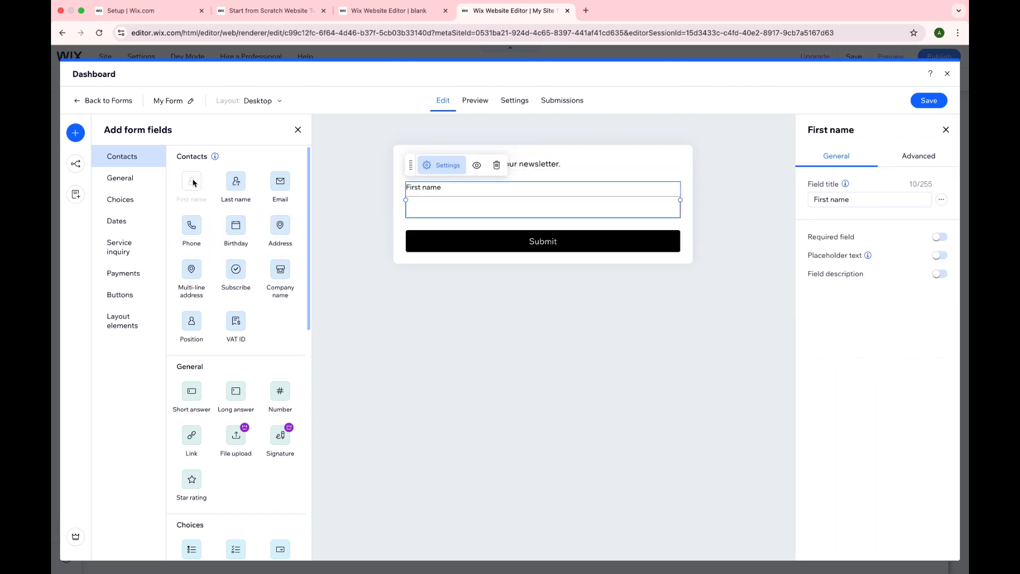
left_click(238, 187)
left_click(279, 189)
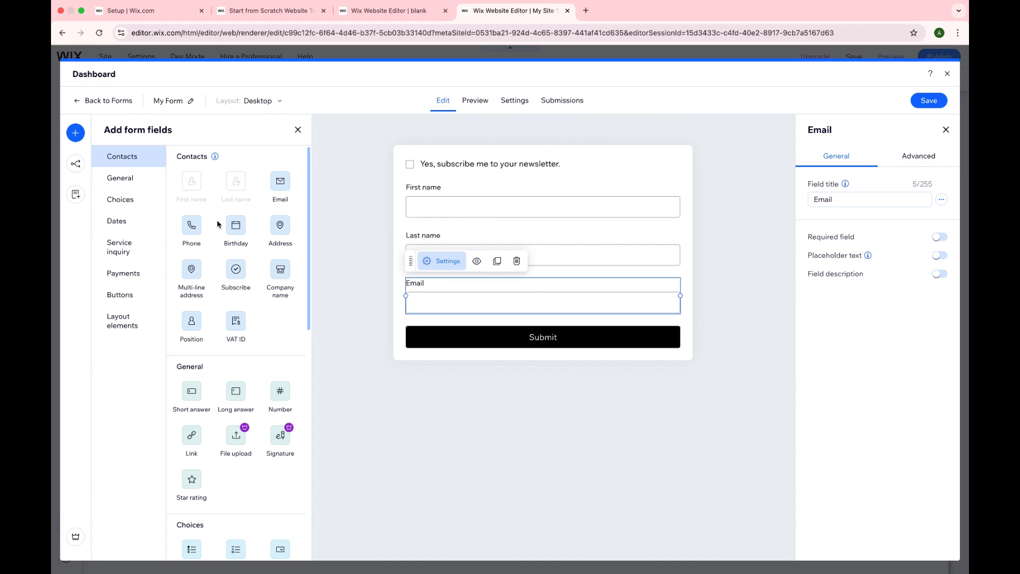
left_click(191, 227)
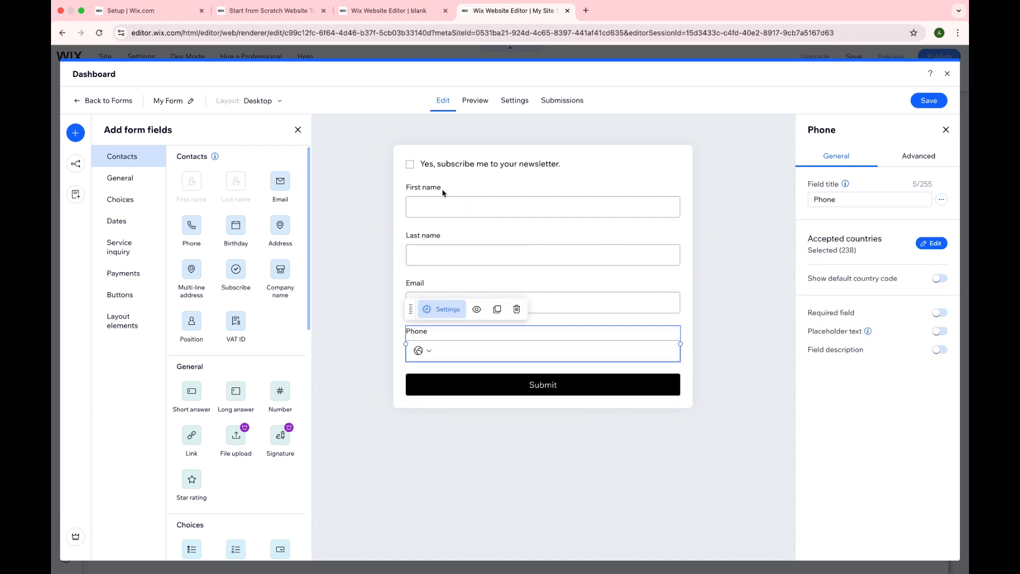
Step: Retitle the form's First name field as "Name", then save the form and close the form editor
left_click(442, 192)
left_click(876, 202)
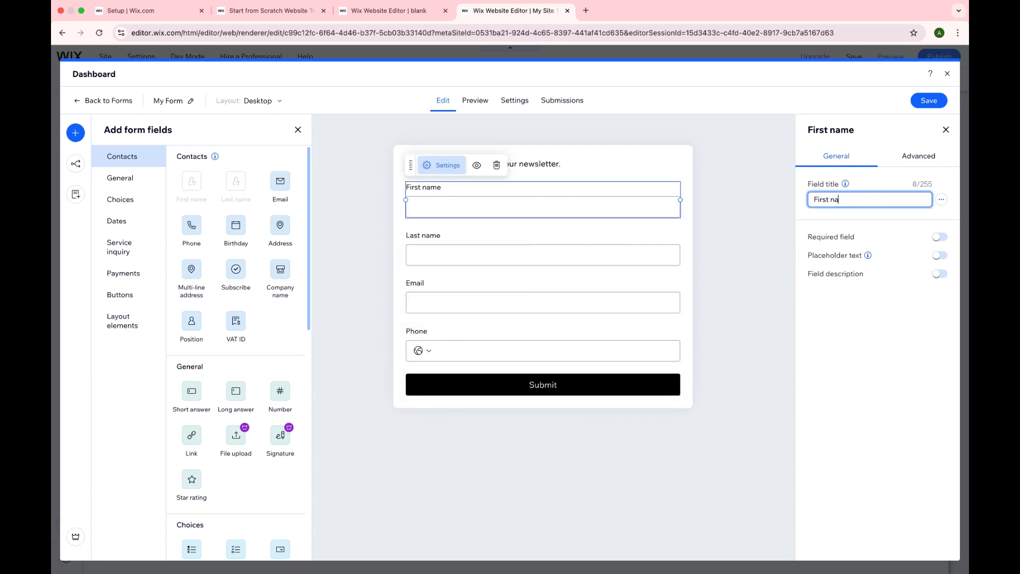
key("BackSpace")
key("BackSpace")
type("N")
left_click(942, 101)
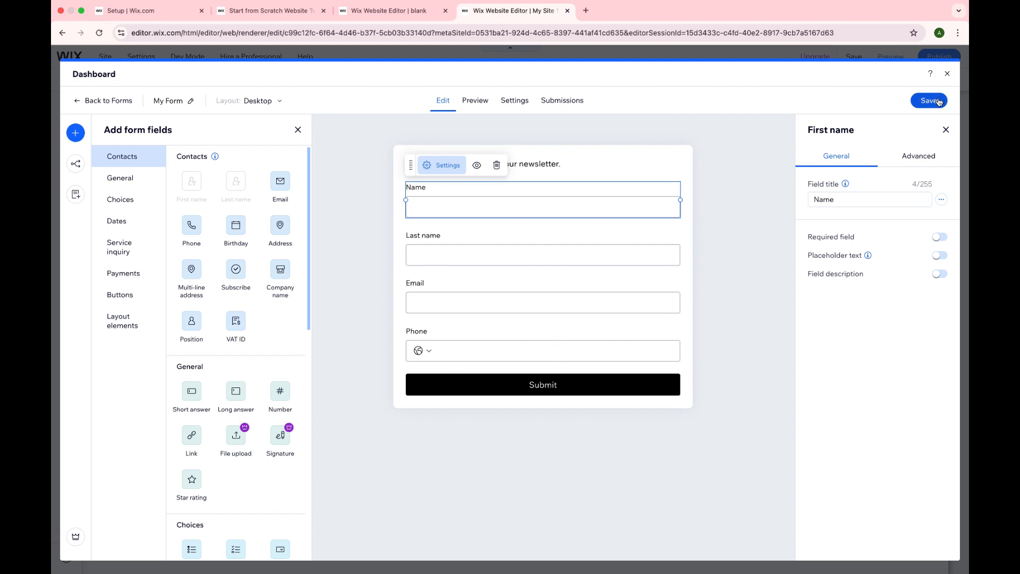
left_click(947, 74)
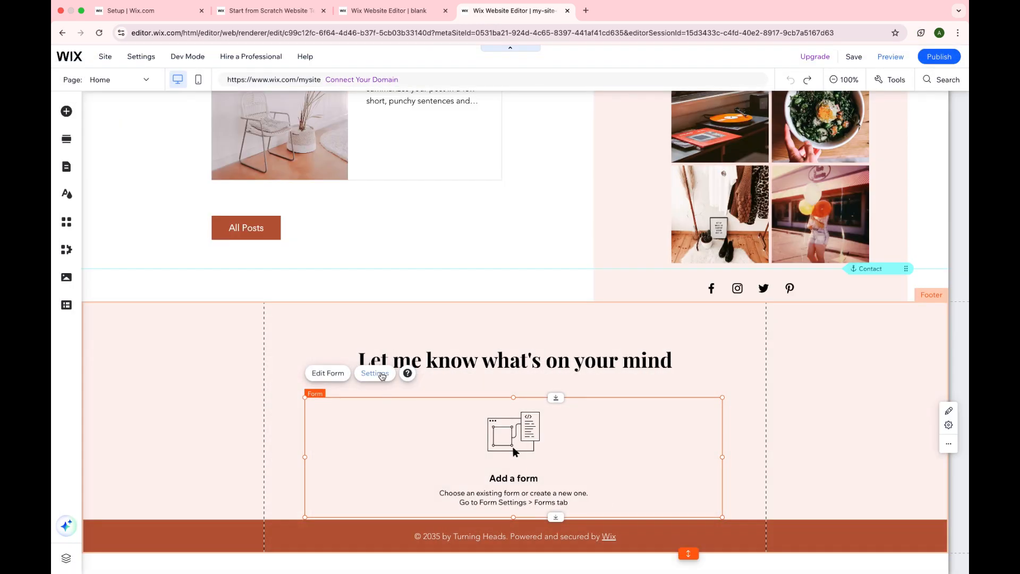
Step: Assign the existing form My Form 2 to the empty form element in the footer and close its settings
left_click(375, 373)
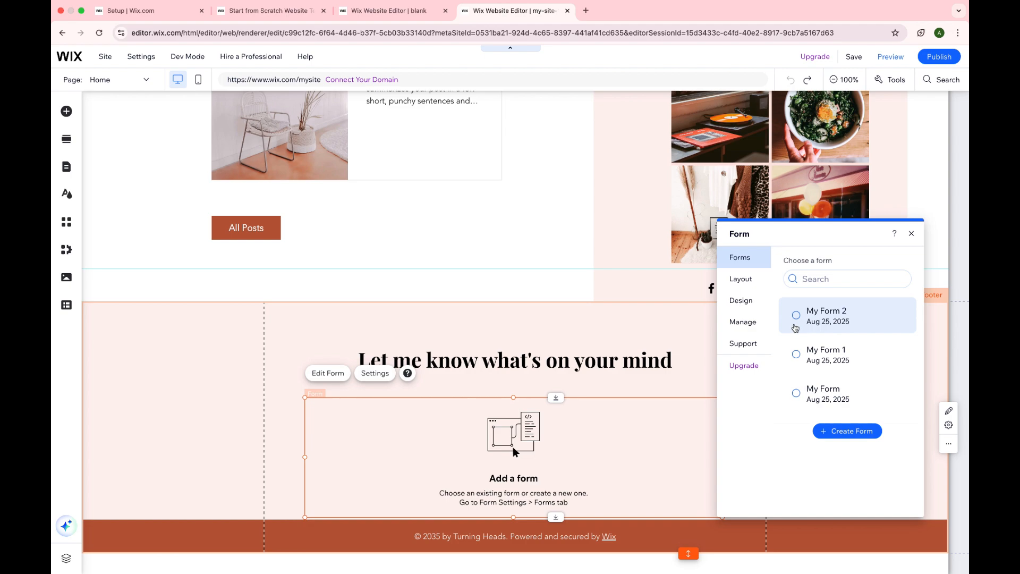
left_click(796, 315)
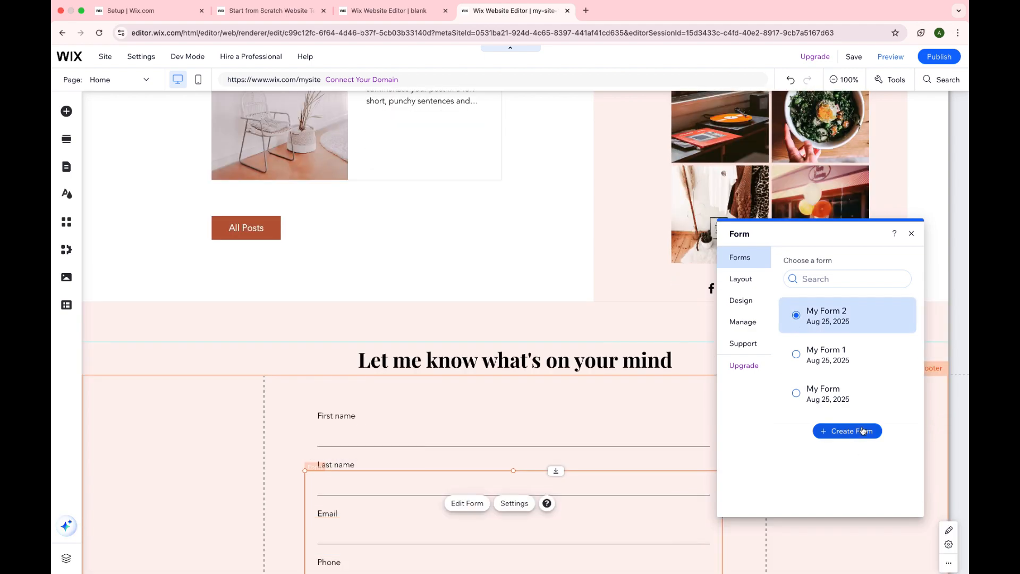
left_click(911, 233)
Step: Save the site under the free Wix.com domain ending in my-site-10 and publish it
scroll(877, 122, "up", 10)
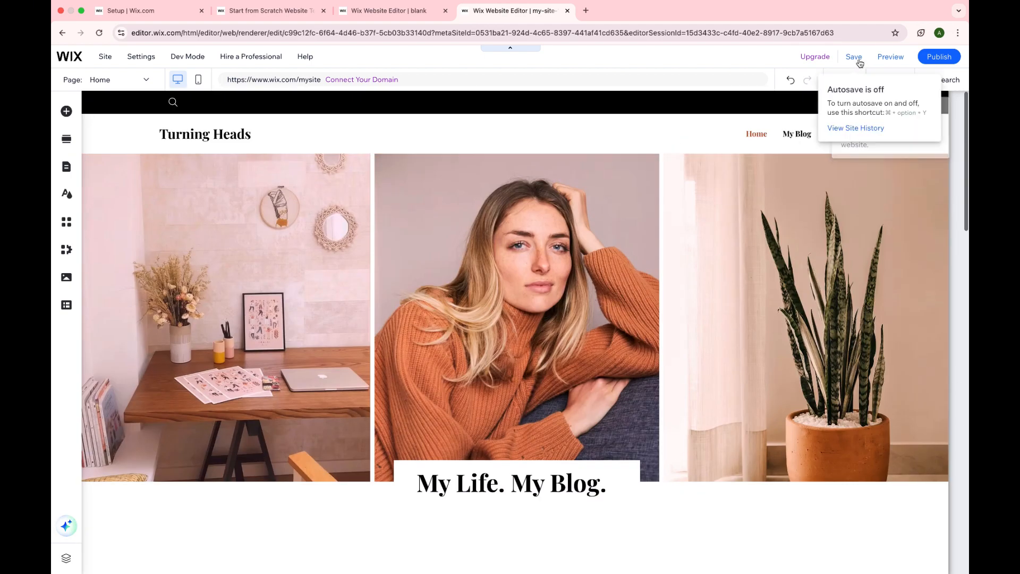
left_click(854, 56)
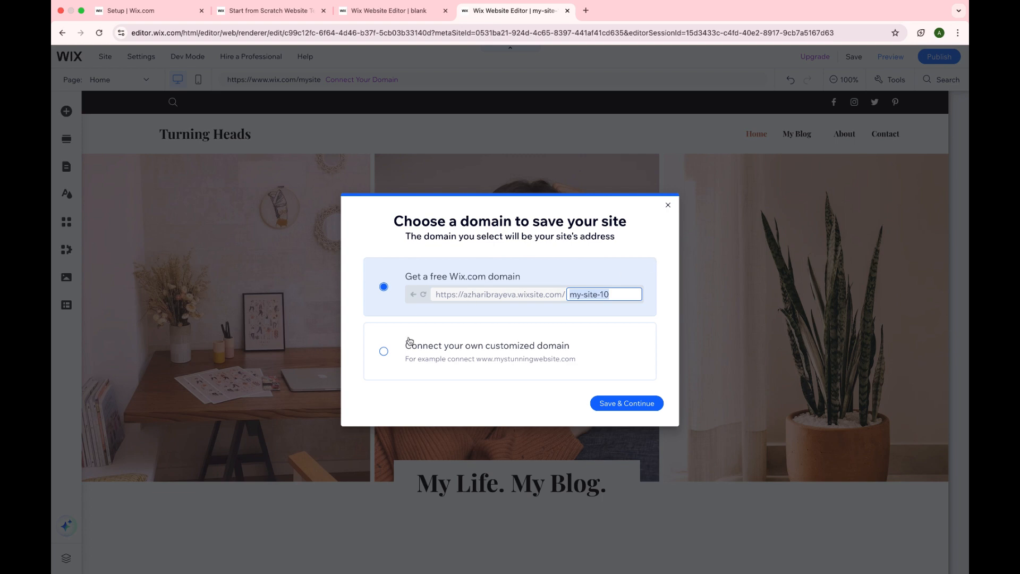
left_click(598, 401)
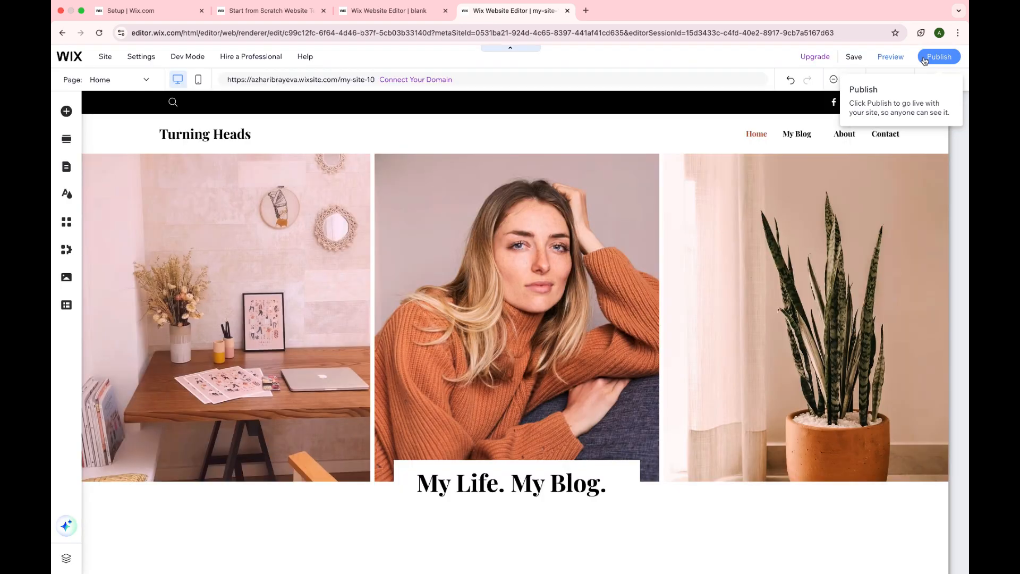
left_click(925, 59)
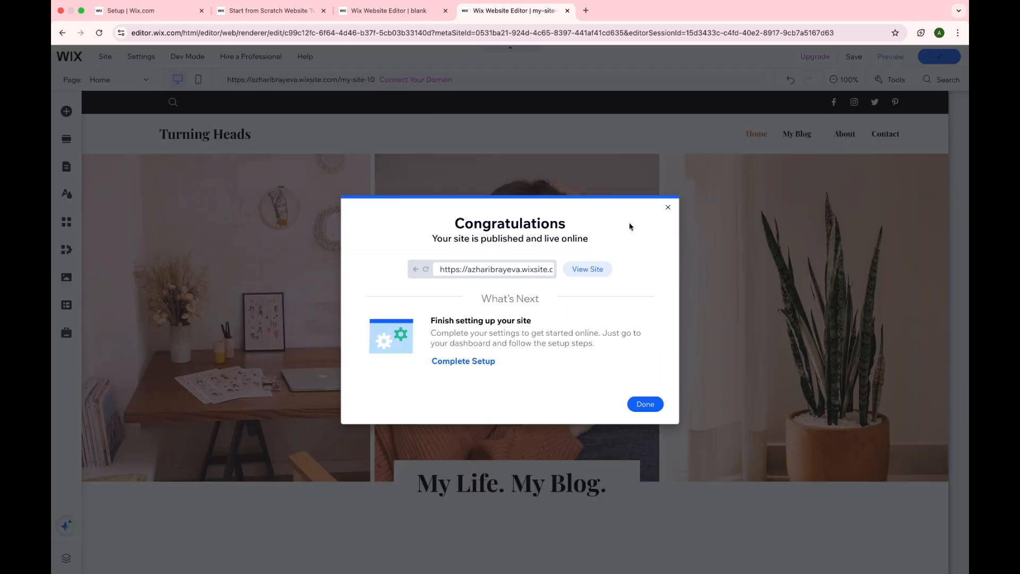
Step: Copy the published site's address, open it in a new browser tab and look through the live home page
left_click(455, 272)
key("ctrl+c")
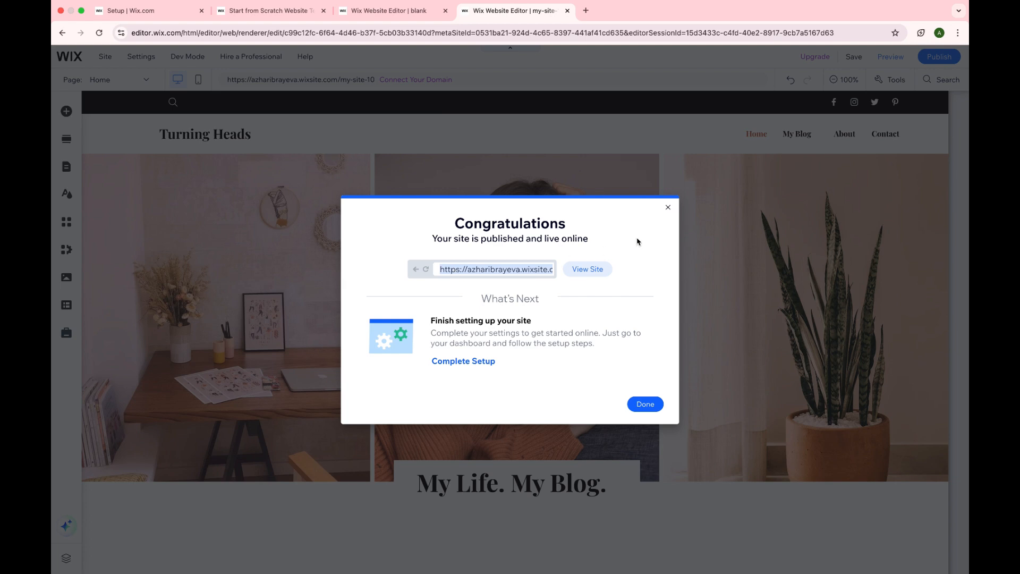
left_click(668, 207)
left_click(586, 10)
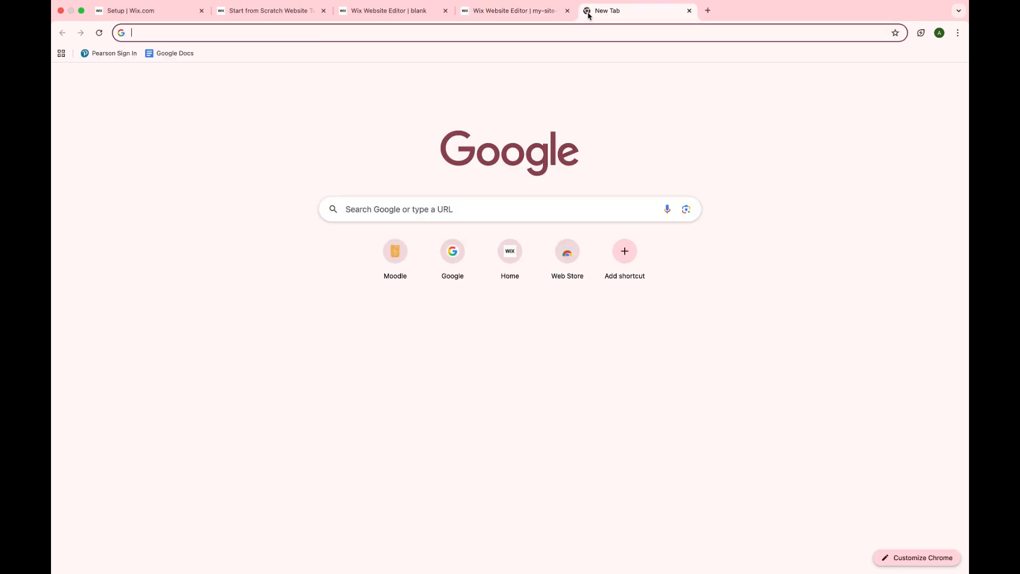
key("ctrl+v")
key("Return")
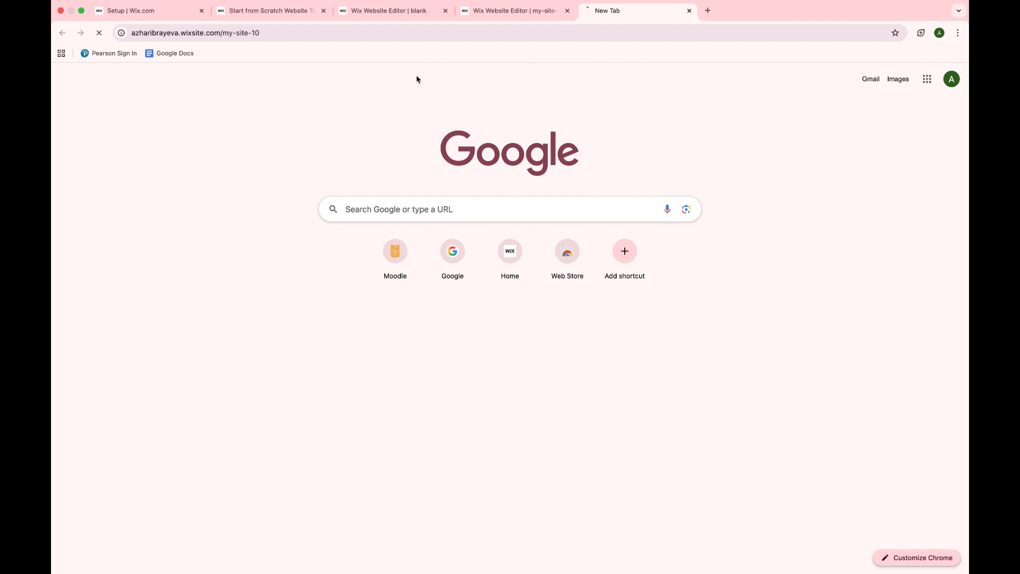
scroll(520, 362, "down", 5)
scroll(521, 363, "down", 10)
scroll(521, 362, "up", 20)
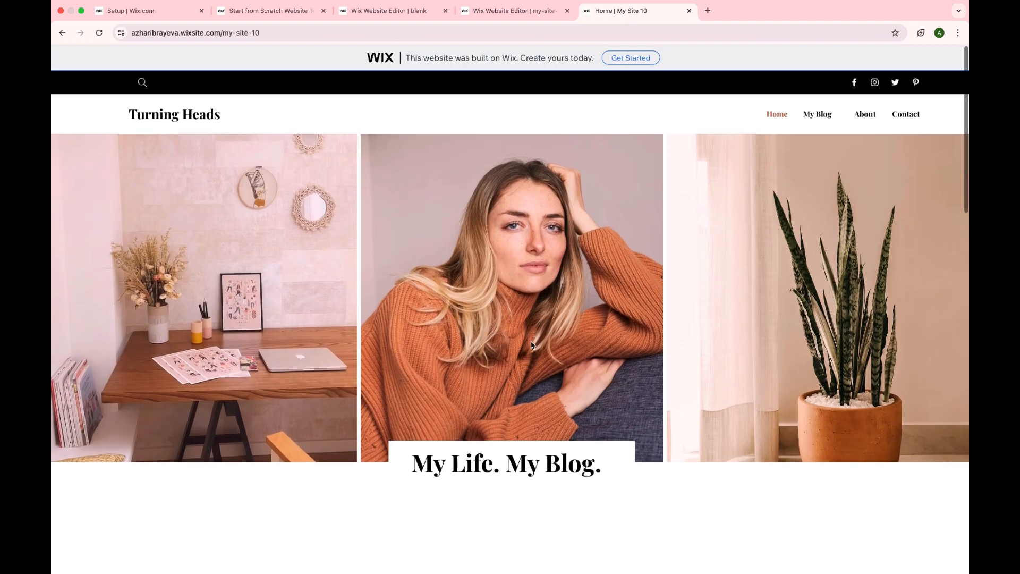